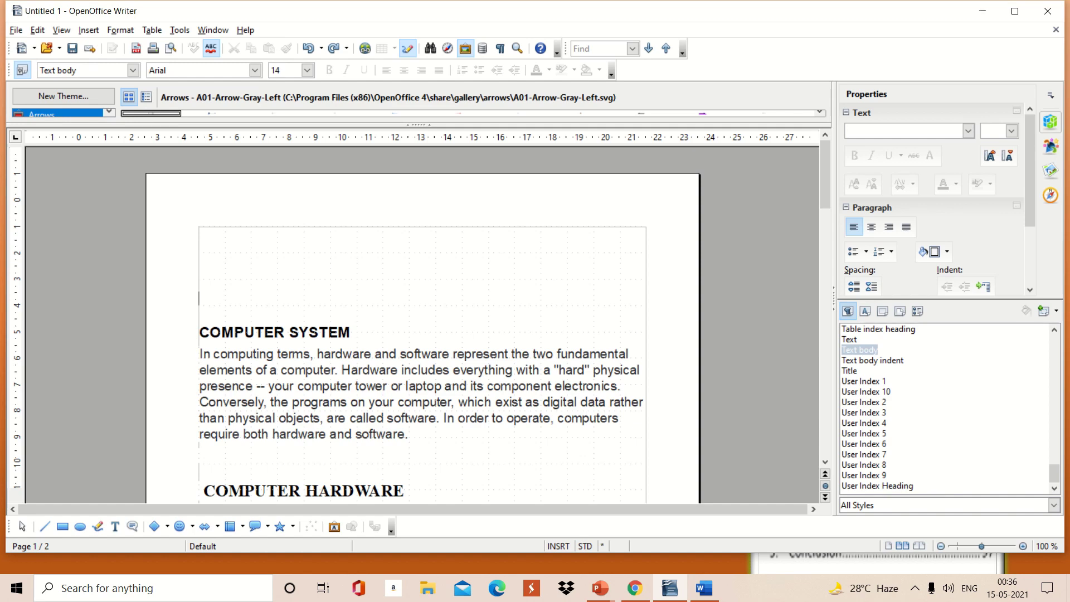
Review the headings and body text across both pages of the document
{"action": "scroll", "coordinate": [422, 325], "scroll_direction": "down", "scroll_amount": 8}
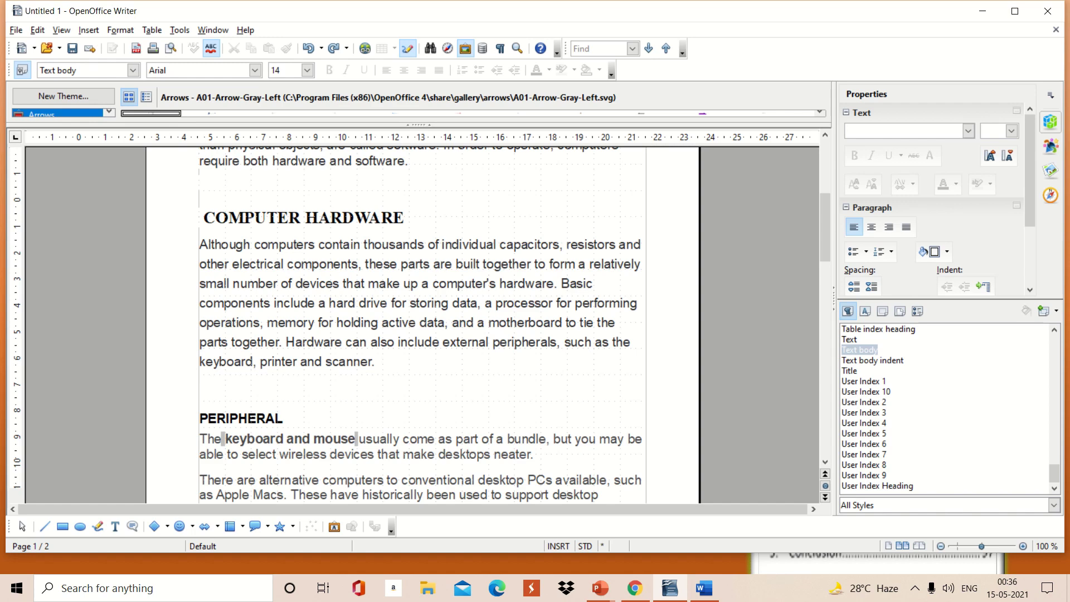
{"action": "scroll", "coordinate": [422, 325], "scroll_direction": "down", "scroll_amount": 8}
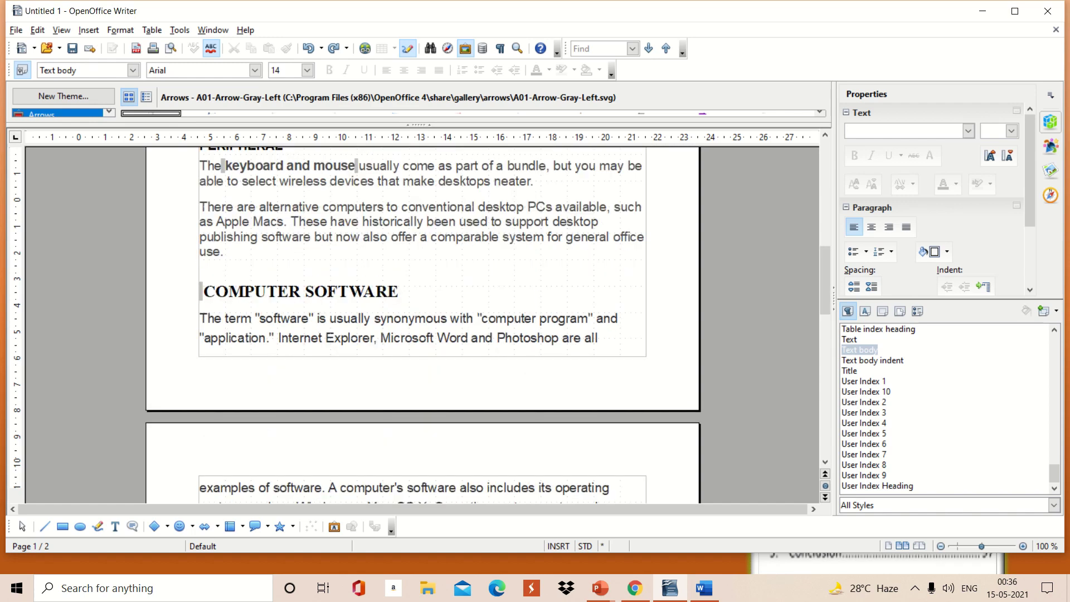
{"action": "scroll", "coordinate": [422, 325], "scroll_direction": "down", "scroll_amount": 8}
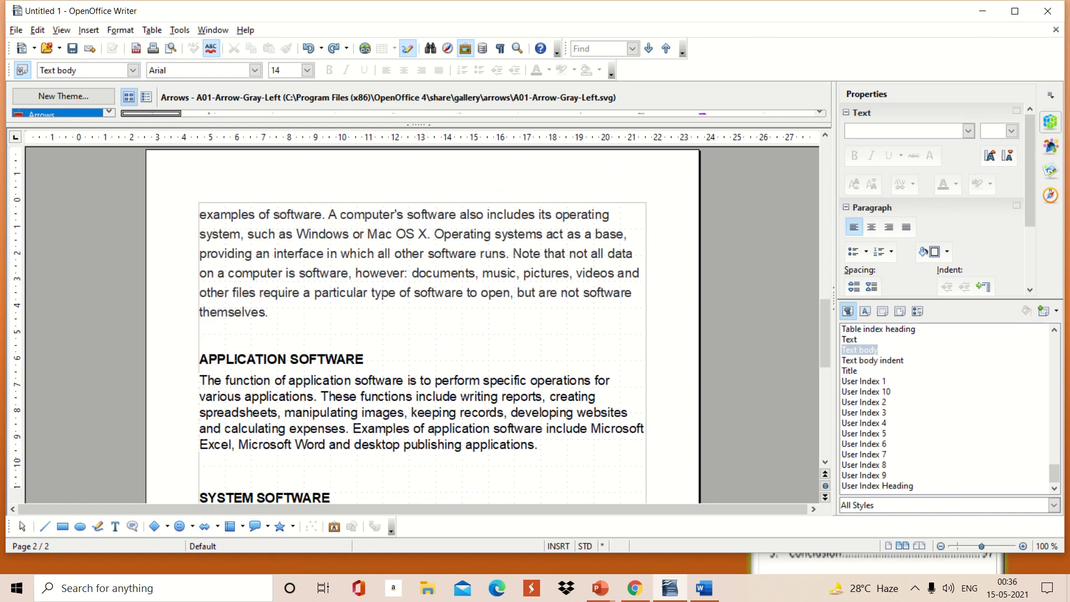
{"action": "scroll", "coordinate": [422, 325], "scroll_direction": "down", "scroll_amount": 8}
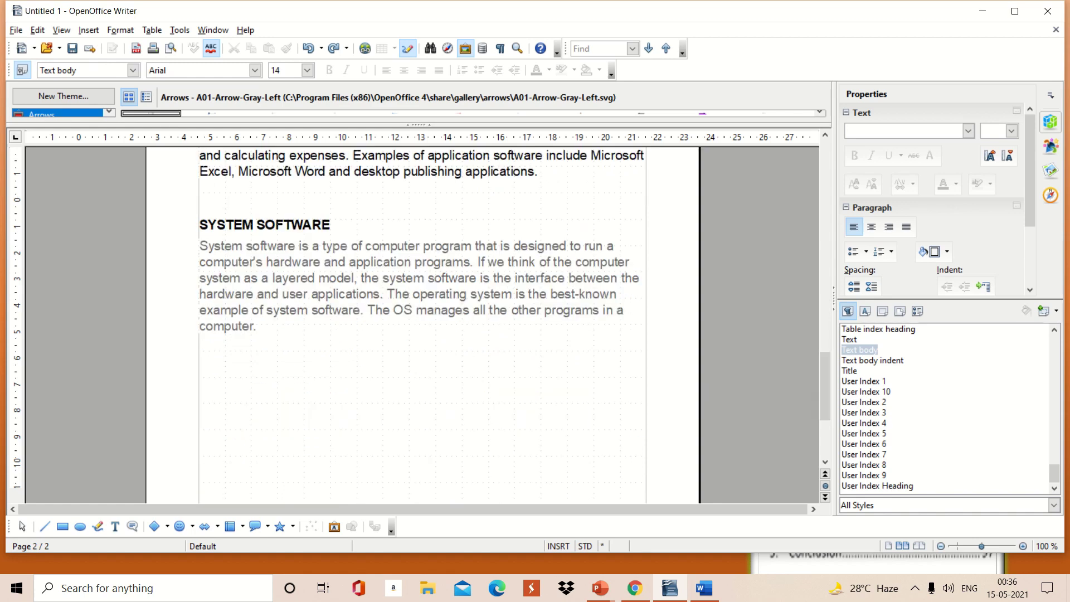
{"action": "scroll", "coordinate": [422, 325], "scroll_direction": "up", "scroll_amount": 8}
{"action": "scroll", "coordinate": [422, 325], "scroll_direction": "up", "scroll_amount": 8}
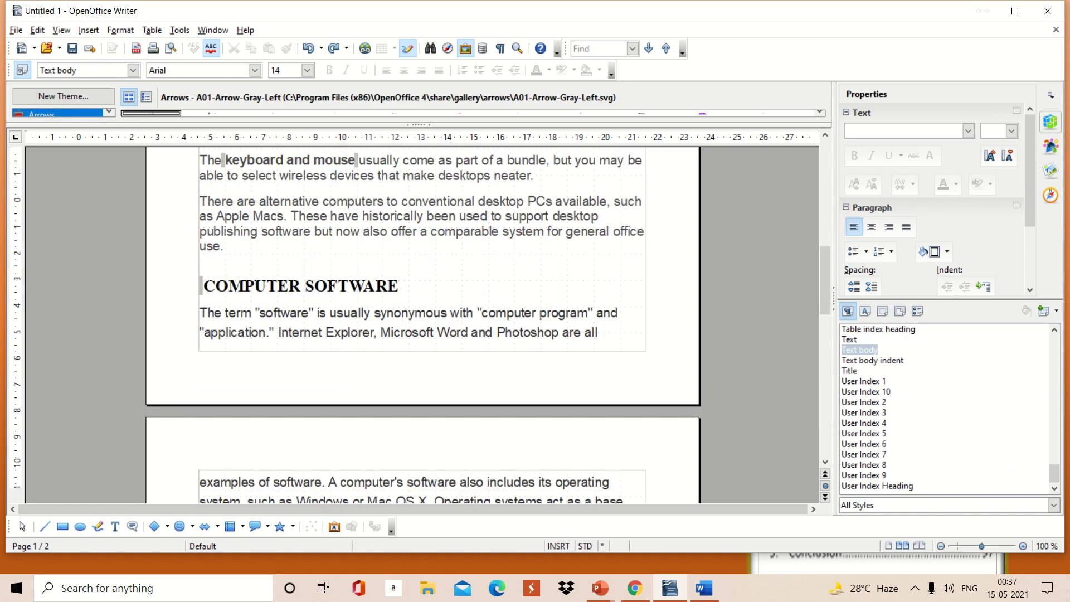
{"action": "scroll", "coordinate": [422, 325], "scroll_direction": "up", "scroll_amount": 8}
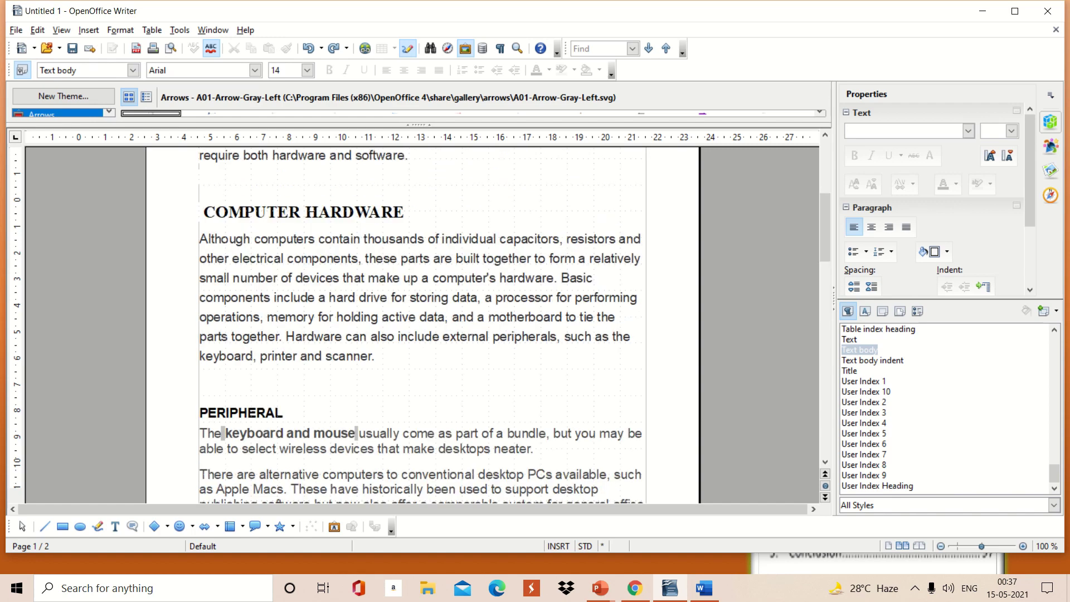
{"action": "scroll", "coordinate": [422, 325], "scroll_direction": "up", "scroll_amount": 8}
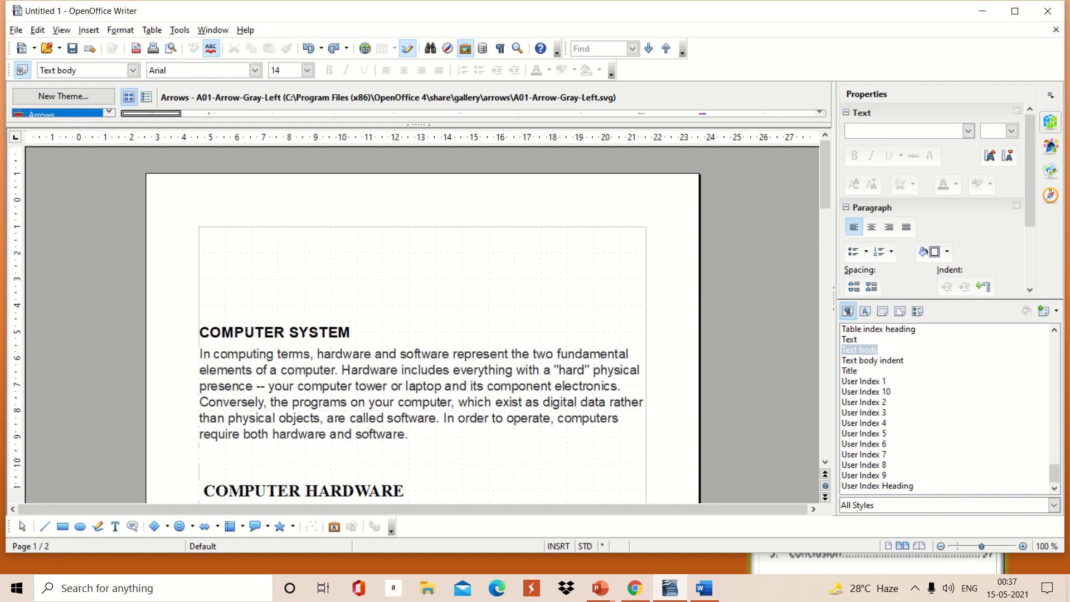
Select the COMPUTER SYSTEM heading on the first page to check its paragraph style
{"action": "key", "text": "Down"}
{"action": "key", "text": "shift+Right"}
{"action": "key", "text": "shift+Right"}
{"action": "key", "text": "shift+Right"}
{"action": "key", "text": "shift+Right"}
{"action": "key", "text": "shift+Right"}
{"action": "key", "text": "shift+Right"}
{"action": "key", "text": "shift+Right"}
{"action": "key", "text": "shift+Right"}
{"action": "key", "text": "shift+Right"}
{"action": "key", "text": "shift+Right"}
{"action": "key", "text": "shift+Right"}
{"action": "key", "text": "shift+Right"}
{"action": "key", "text": "shift+Right"}
{"action": "key", "text": "shift+Right"}
{"action": "key", "text": "shift+Right"}
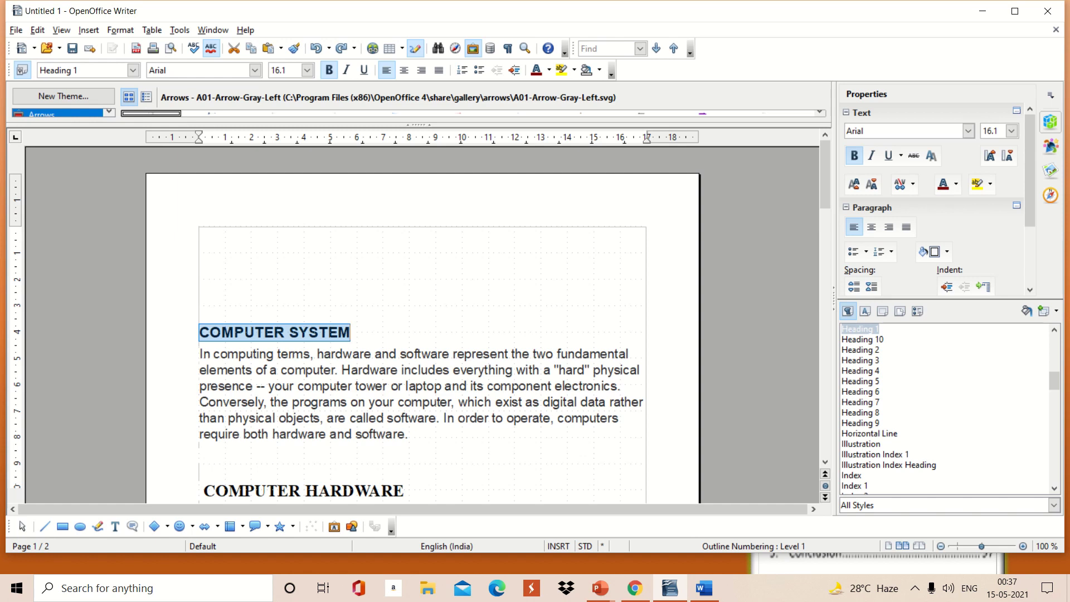
Apply the Heading 2 style to the COMPUTER HARDWARE heading and the Heading 3 style to the PERIPHERAL heading
{"action": "left_click_drag", "start_coordinate": [203, 491], "coordinate": [404, 491]}
{"action": "key", "text": "ctrl+2"}
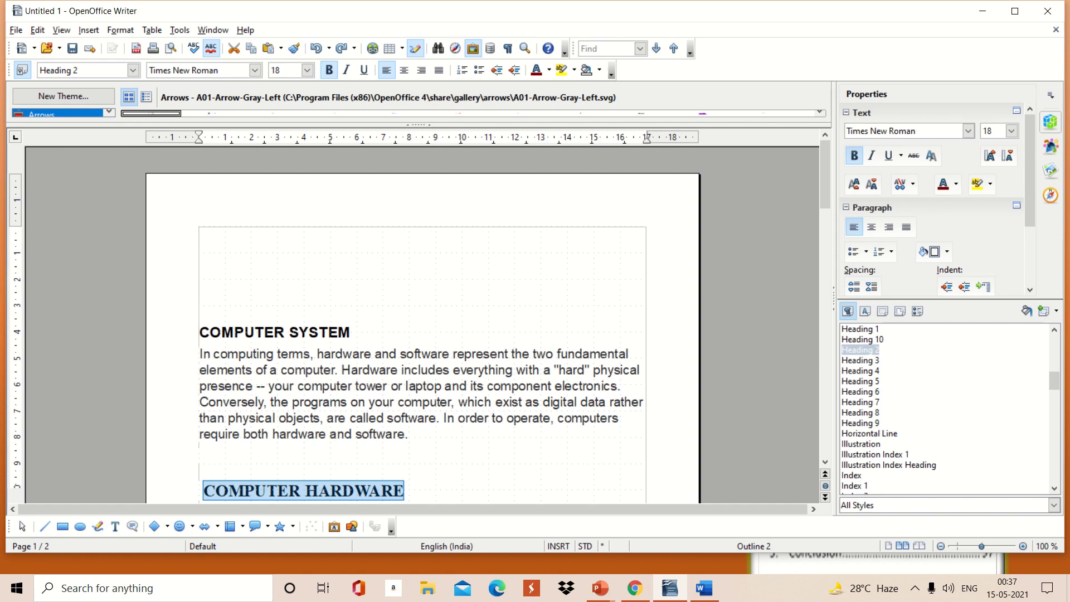
{"action": "scroll", "coordinate": [422, 335], "scroll_direction": "down", "scroll_amount": 2}
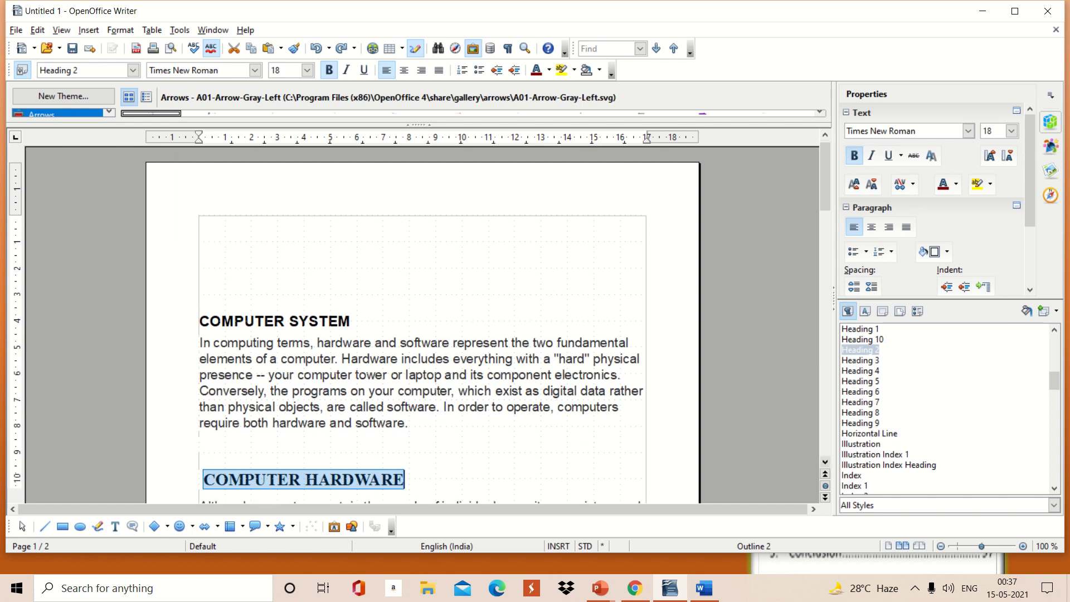
{"action": "scroll", "coordinate": [421, 325], "scroll_direction": "down", "scroll_amount": 5}
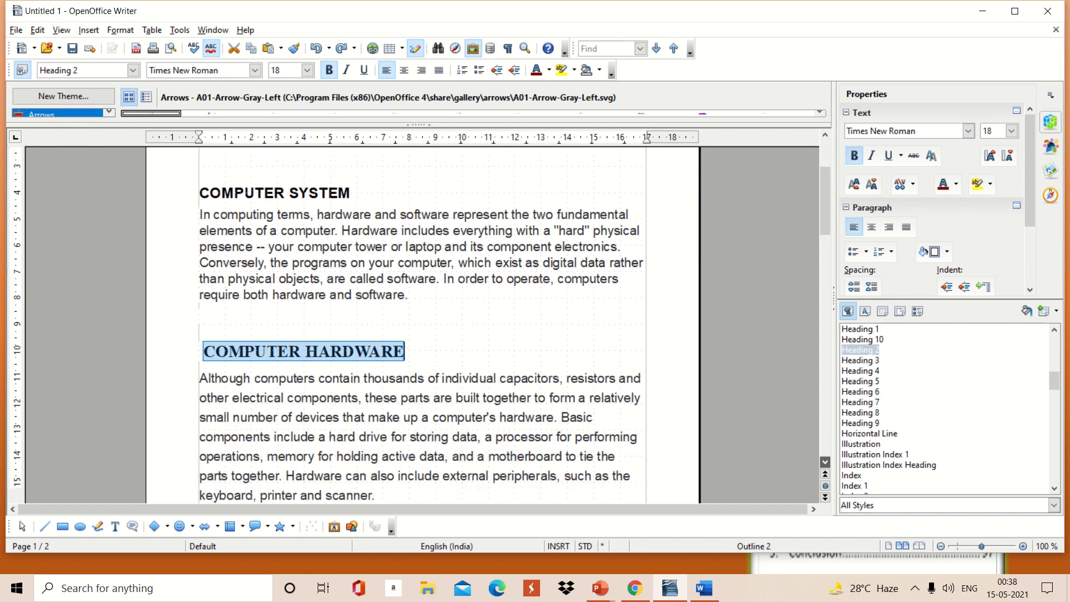
{"action": "scroll", "coordinate": [422, 325], "scroll_direction": "down", "scroll_amount": 3}
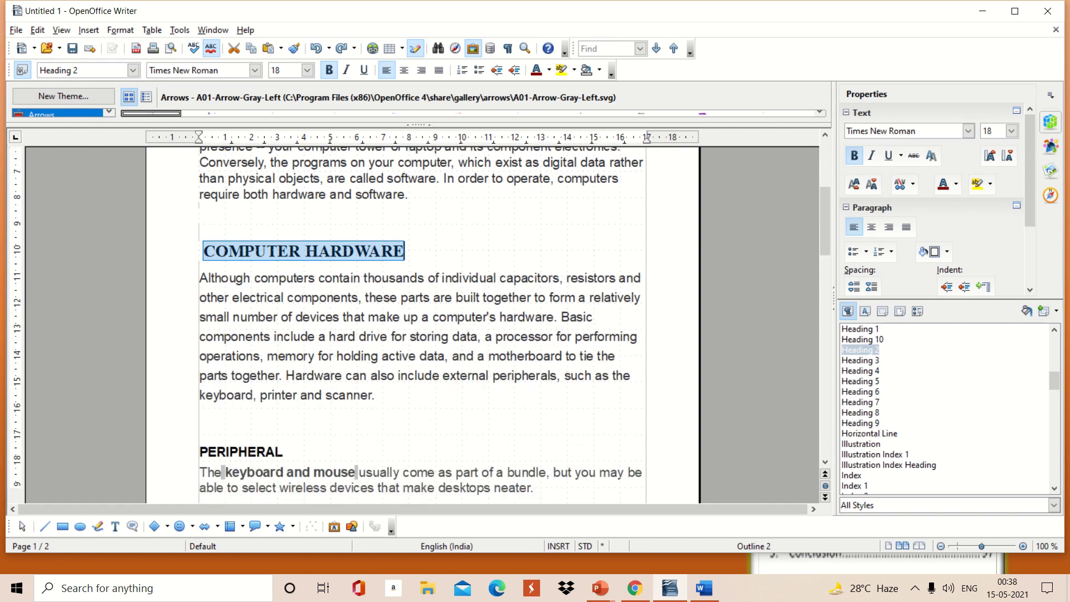
{"action": "left_click_drag", "start_coordinate": [199, 452], "coordinate": [274, 452]}
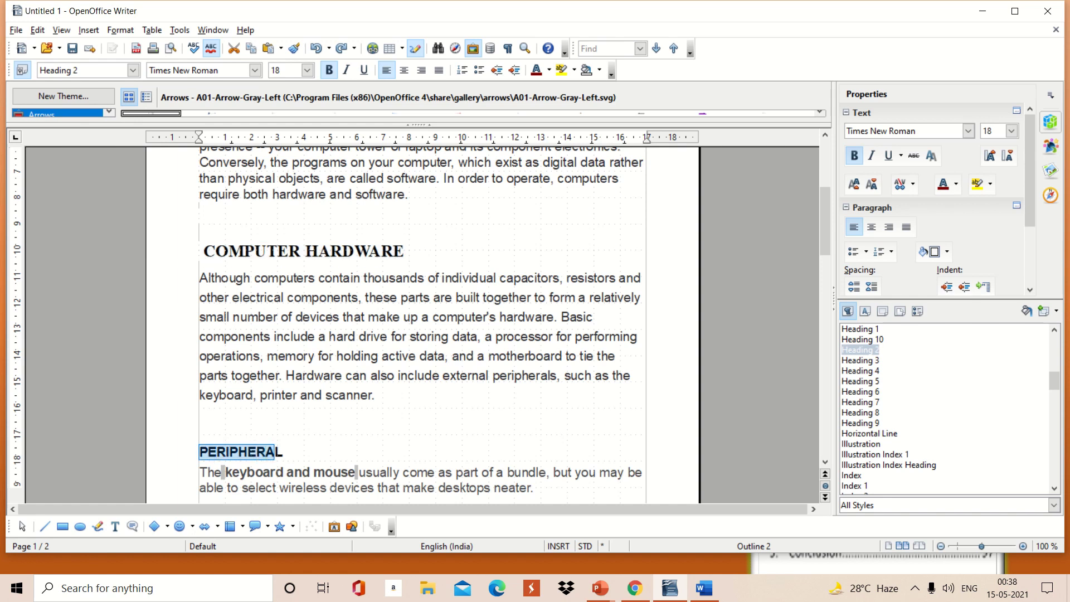
{"action": "key", "text": "ctrl+3"}
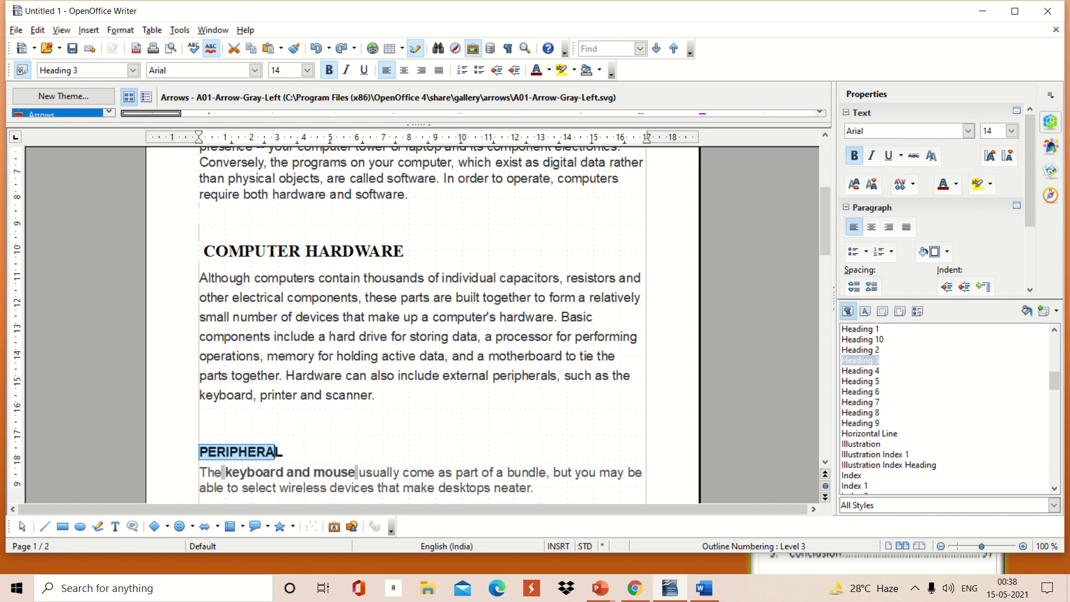
Open the Insert Index/Table dialog for the document
{"action": "scroll", "coordinate": [424, 323], "scroll_direction": "up", "scroll_amount": 5}
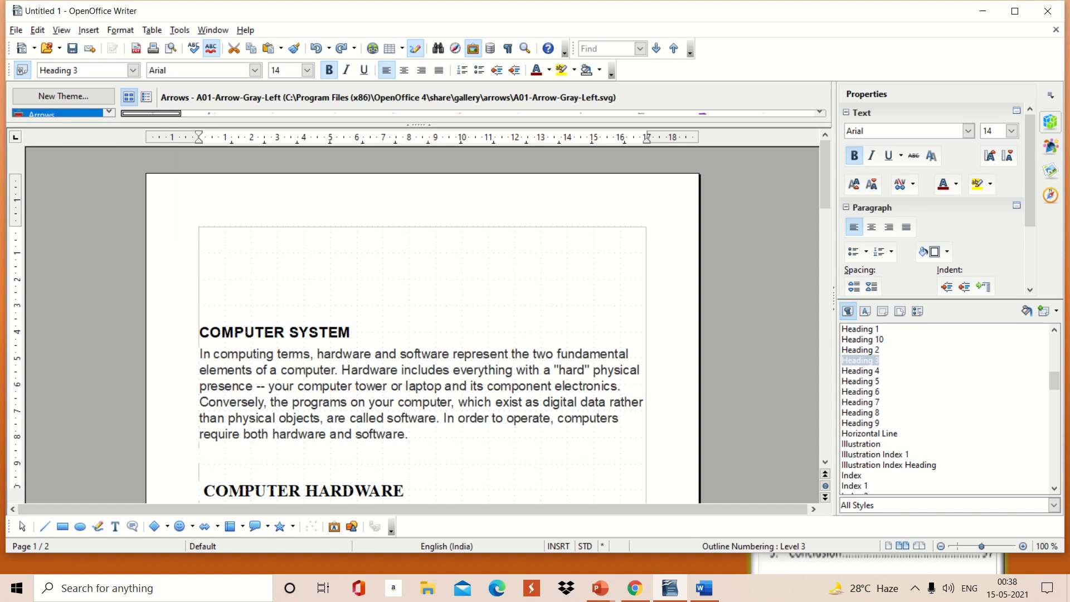
{"action": "key", "text": "alt+i"}
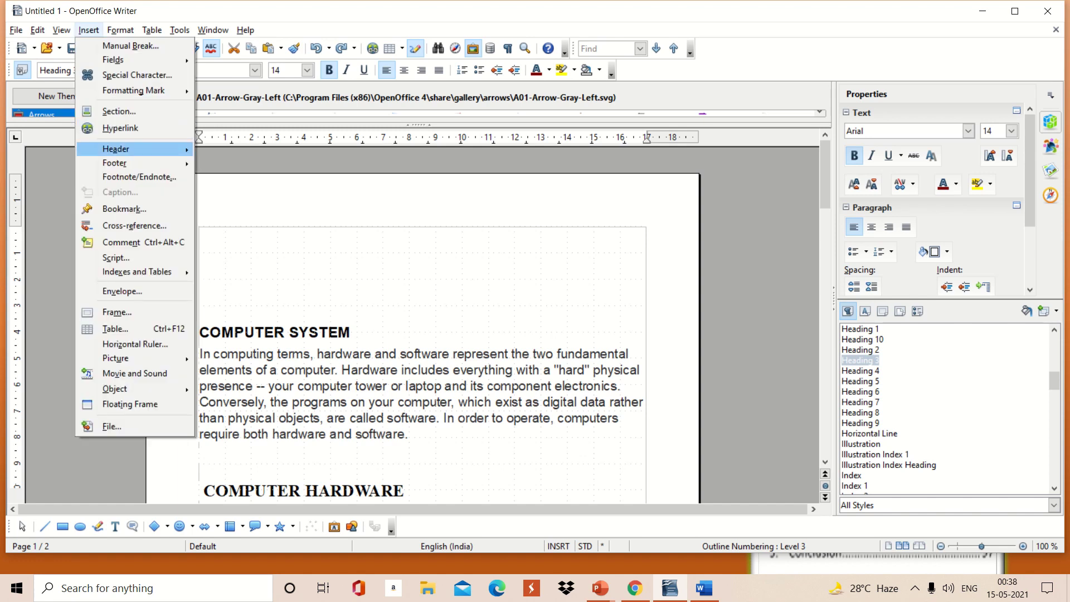
{"action": "mouse_move", "coordinate": [136, 271]}
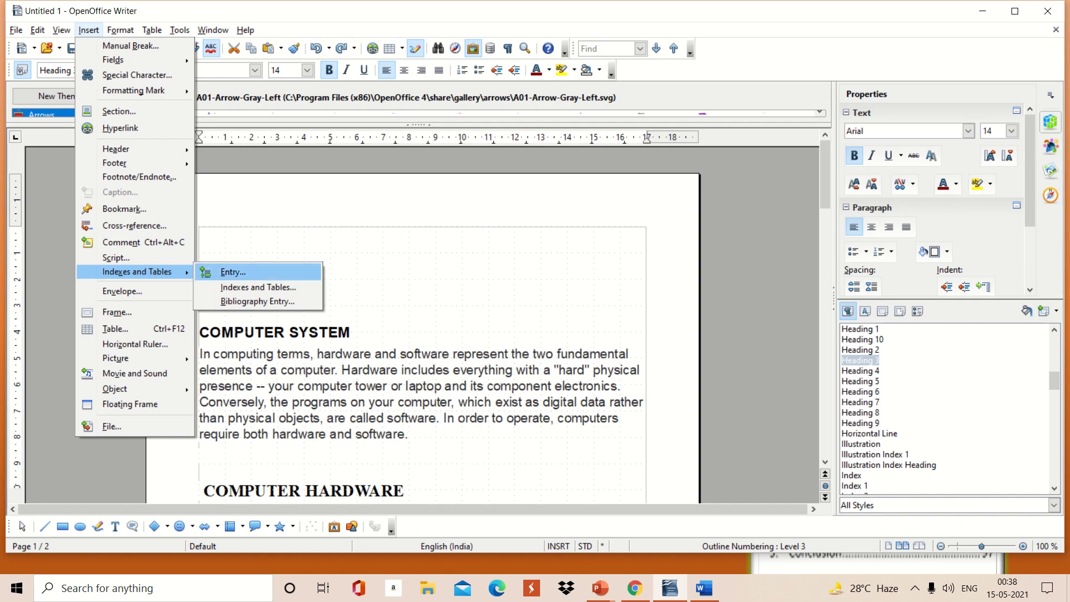
{"action": "key", "text": "Return"}
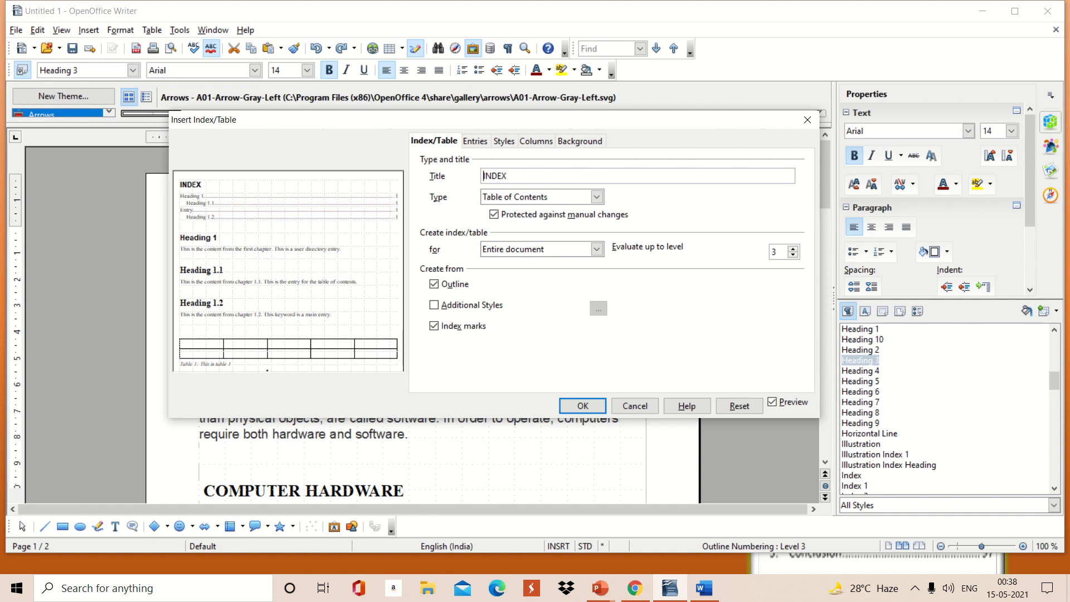
Examine the index's entries, styles, columns and background settings, and return to its type and title settings
{"action": "left_click", "coordinate": [475, 141]}
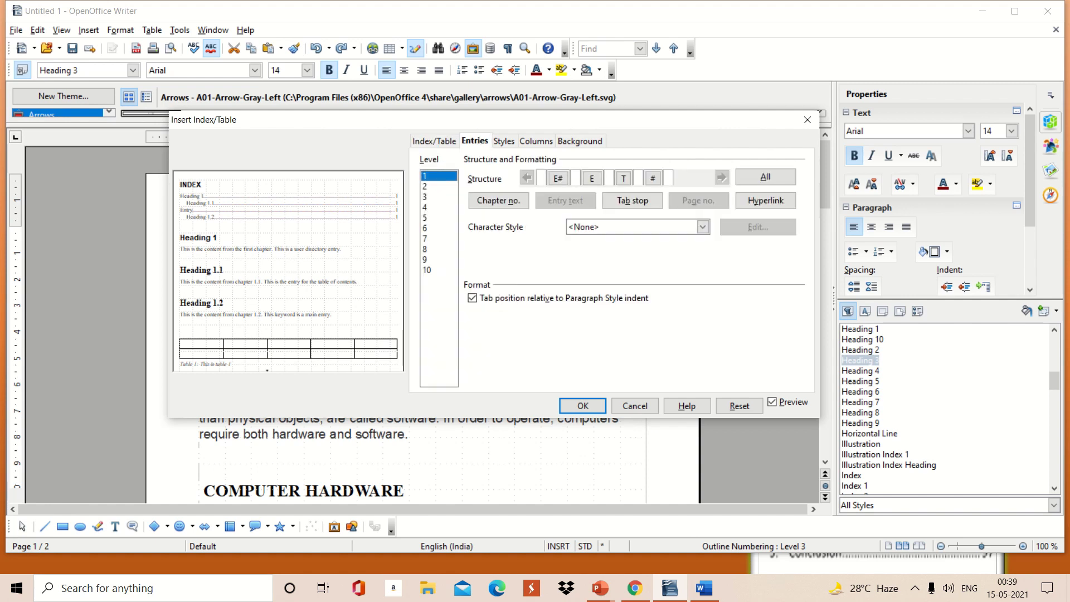
{"action": "left_click", "coordinate": [504, 141]}
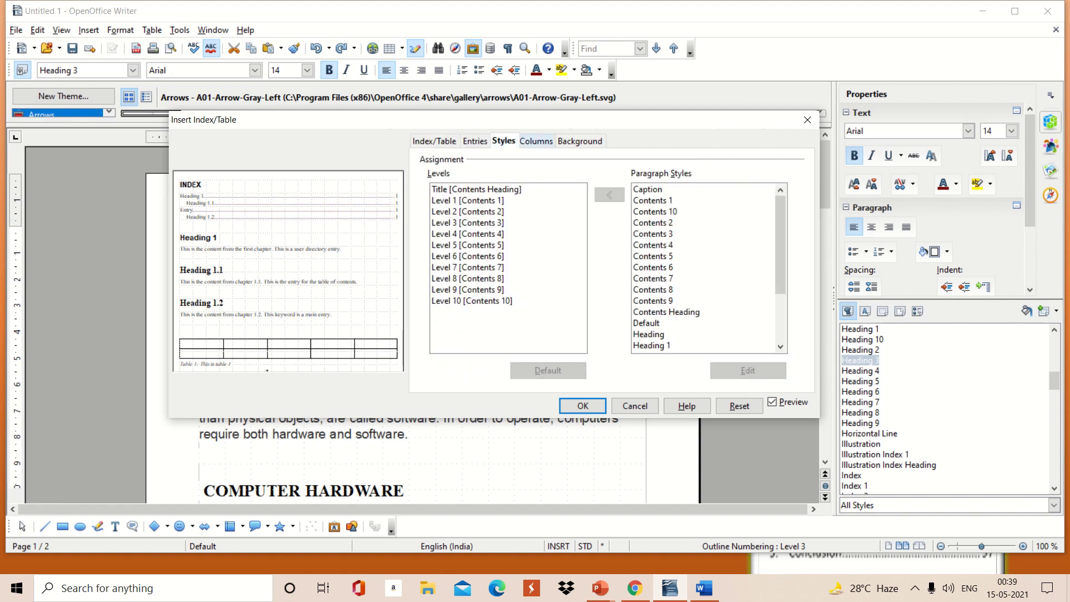
{"action": "left_click", "coordinate": [536, 141]}
{"action": "left_click", "coordinate": [579, 141]}
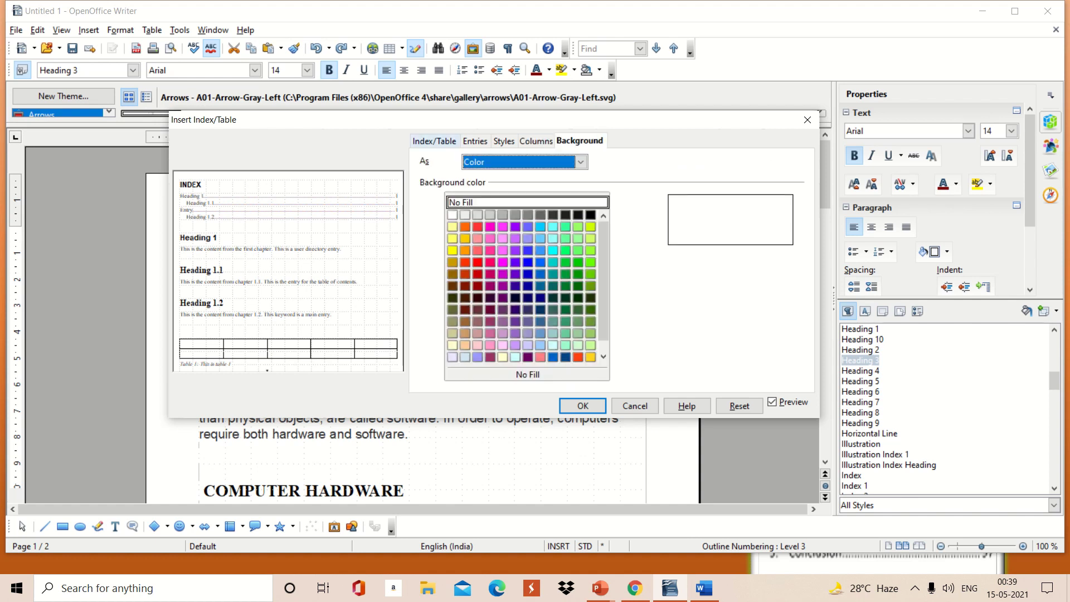
{"action": "left_click", "coordinate": [434, 141]}
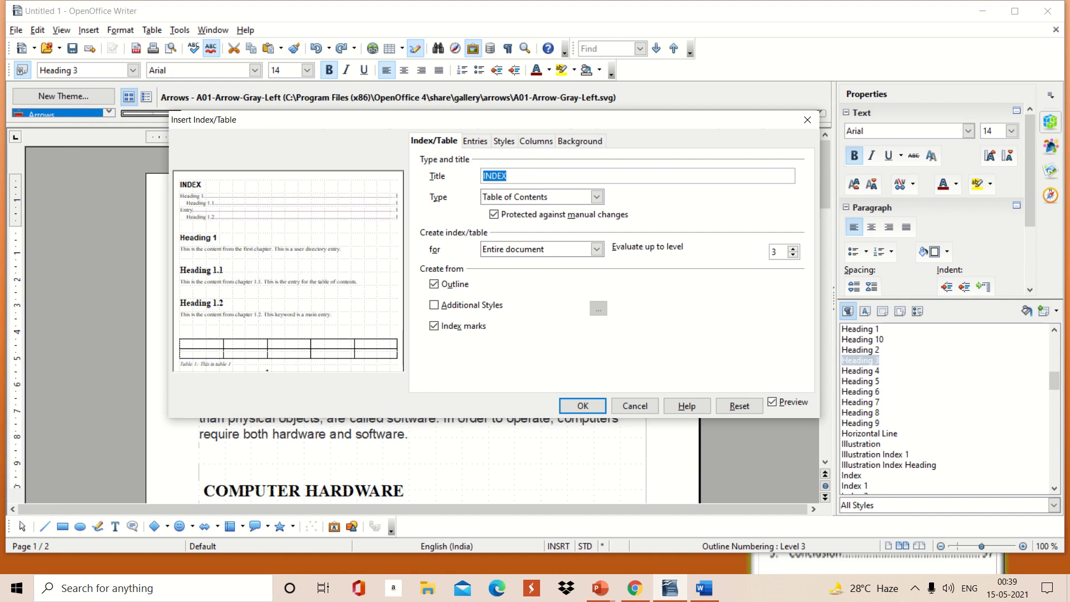
Keep the title INDEX, choose Table of Contents as the type, and create it for the entire document
{"action": "key", "text": "End"}
{"action": "left_click", "coordinate": [597, 197]}
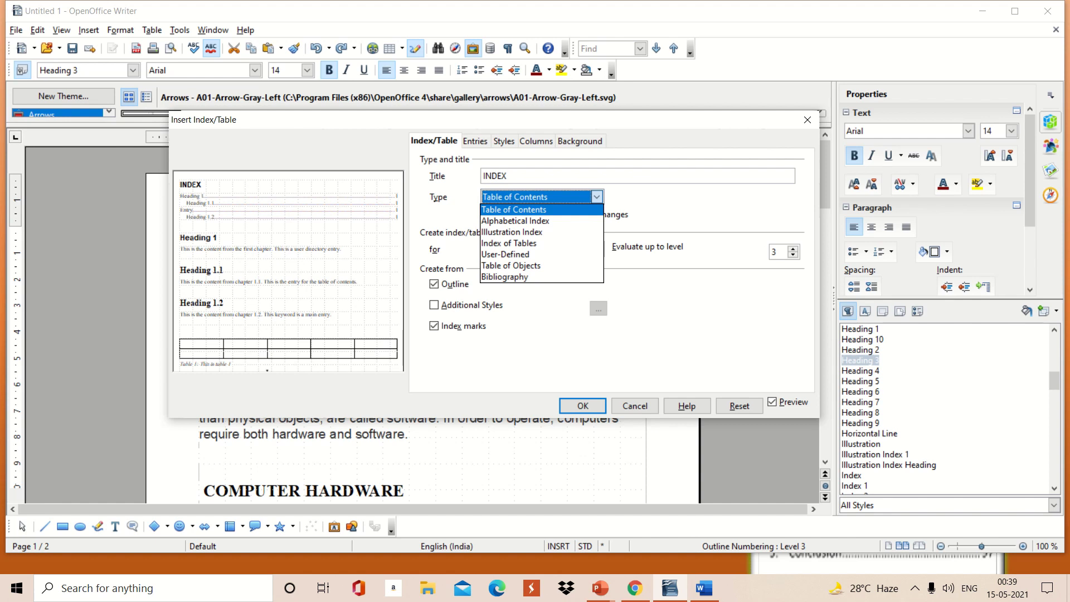
{"action": "key", "text": "Return"}
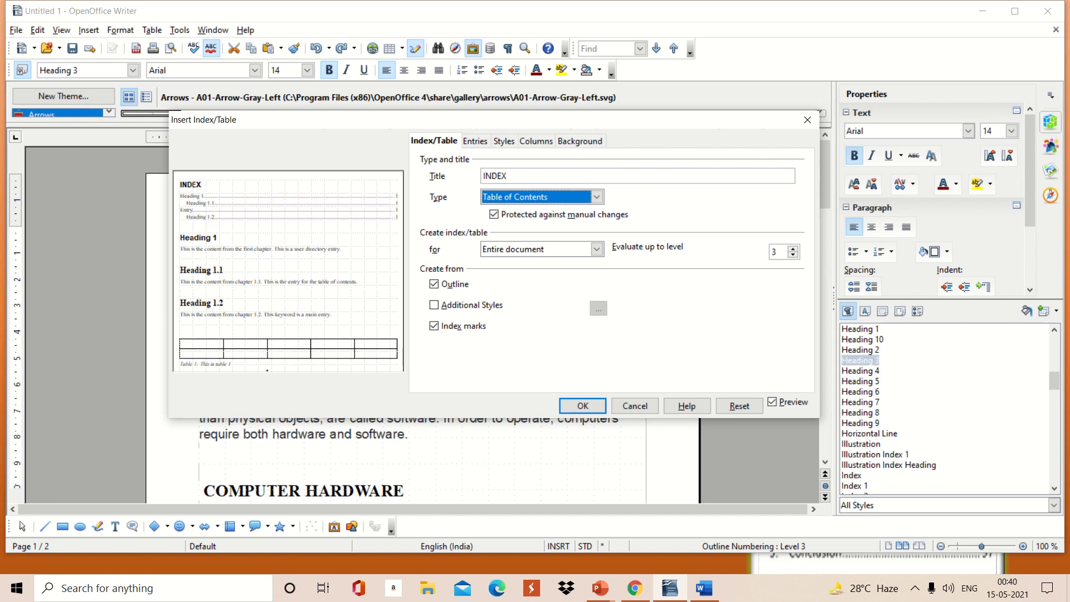
{"action": "left_click", "coordinate": [597, 249]}
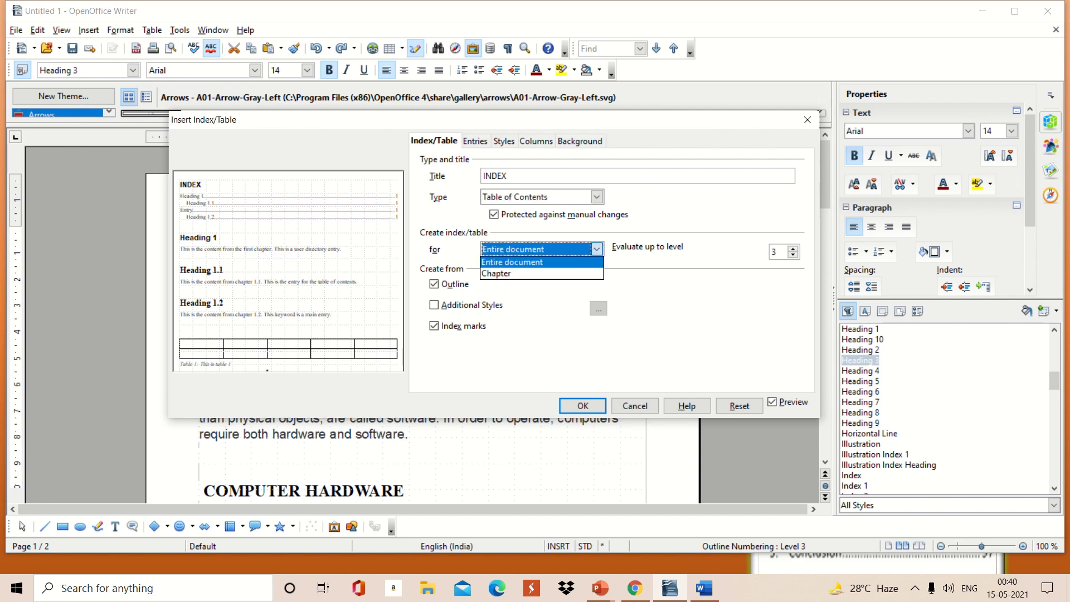
{"action": "key", "text": "Down"}
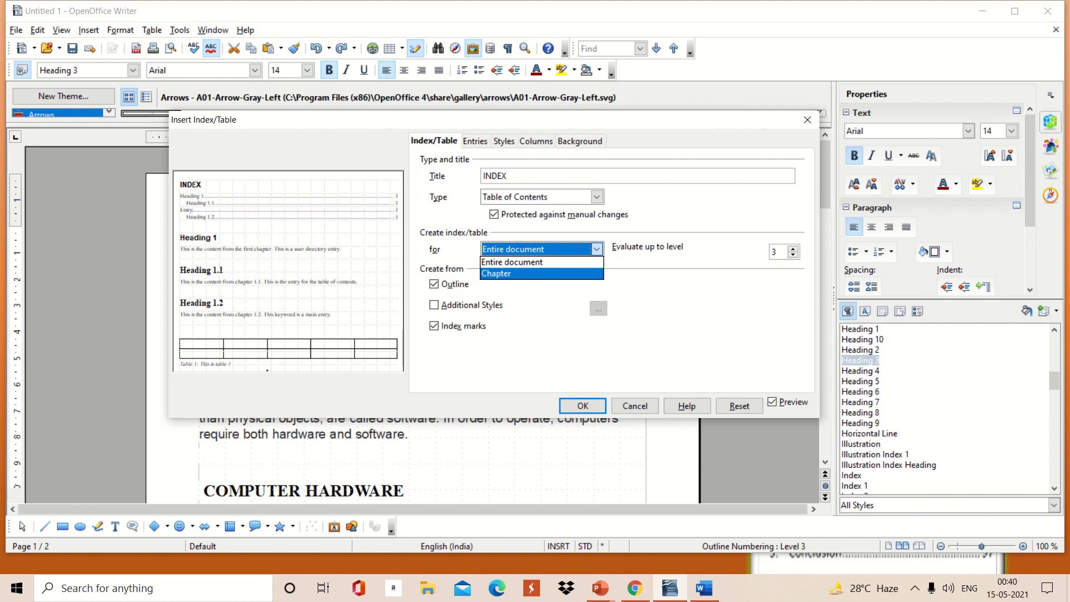
{"action": "left_click", "coordinate": [511, 262]}
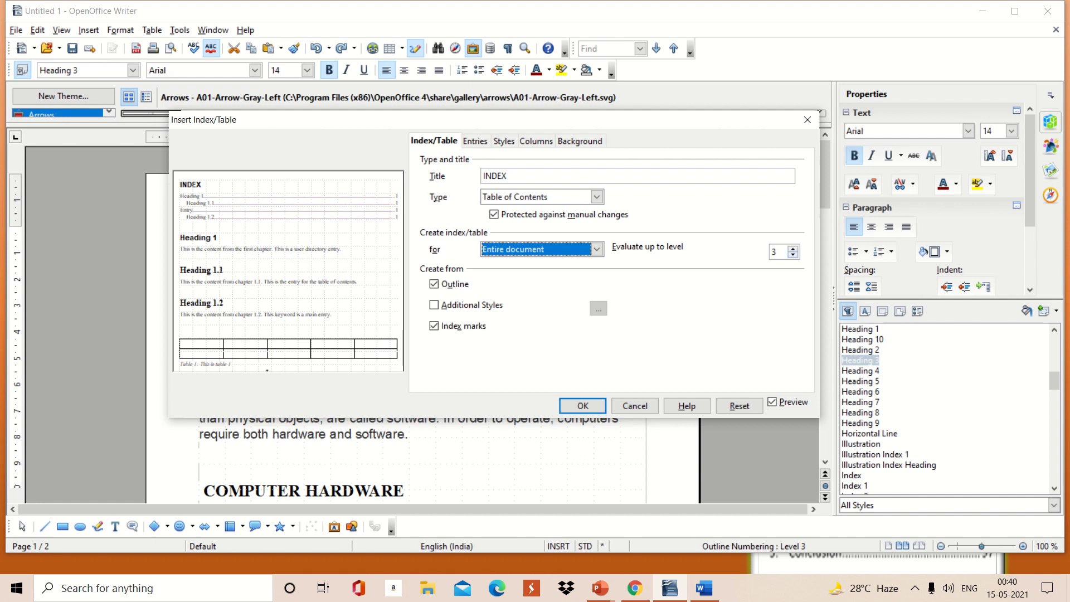
Try an evaluation level of 10 for the table of contents and return it to 3
{"action": "left_click", "coordinate": [793, 249]}
{"action": "left_click", "coordinate": [793, 249]}
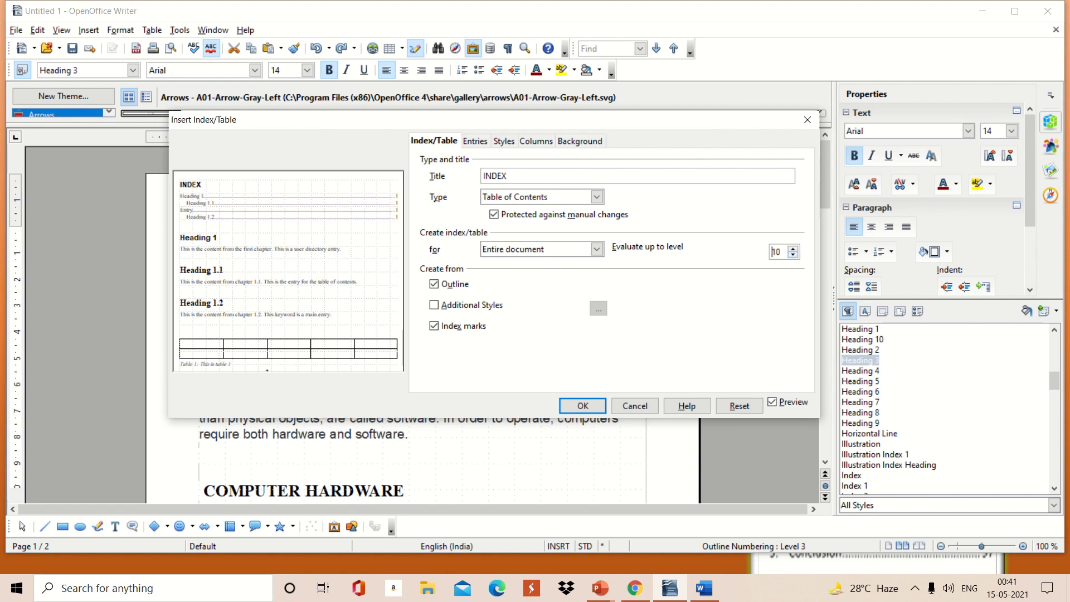
{"action": "left_click", "coordinate": [793, 255]}
{"action": "left_click", "coordinate": [793, 255]}
{"action": "left_click", "coordinate": [793, 255]}
Leave Index marks enabled as a source and insert the table of contents into the document
{"action": "left_click", "coordinate": [434, 326]}
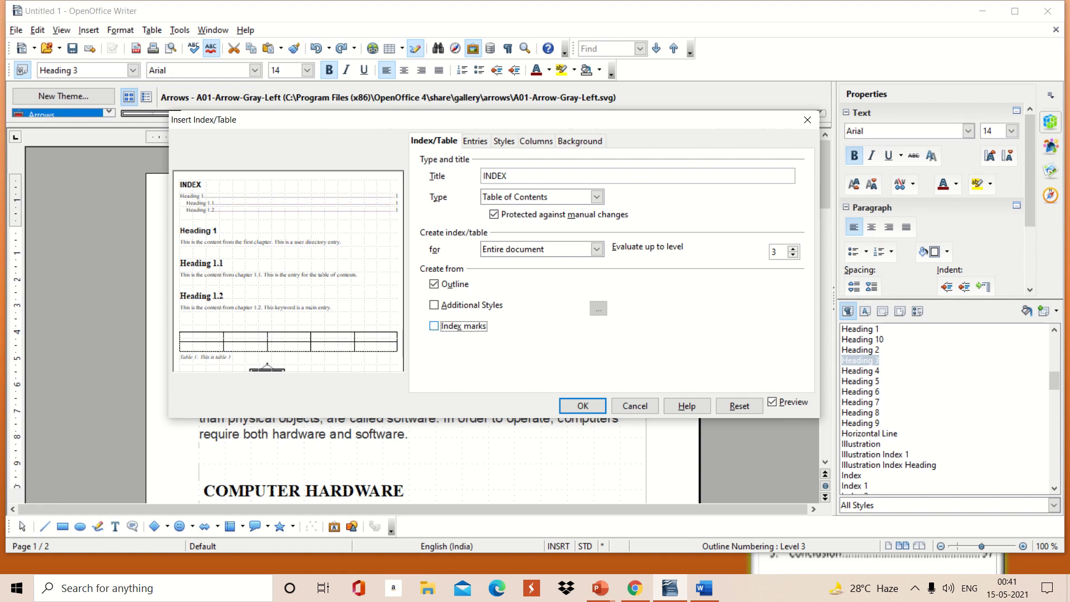
{"action": "left_click", "coordinate": [434, 326]}
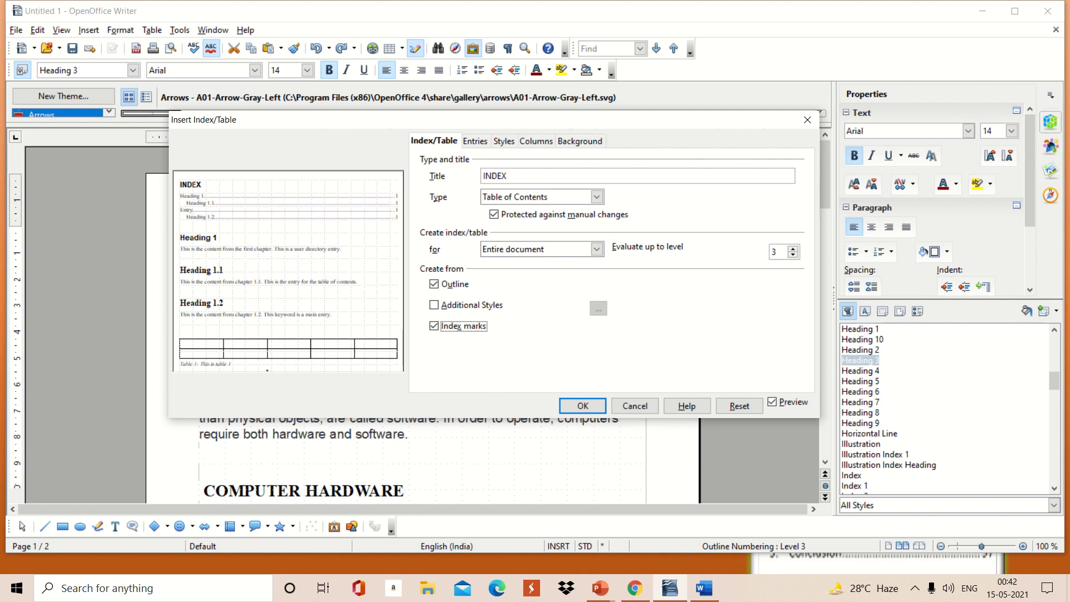
{"action": "key", "text": "Return"}
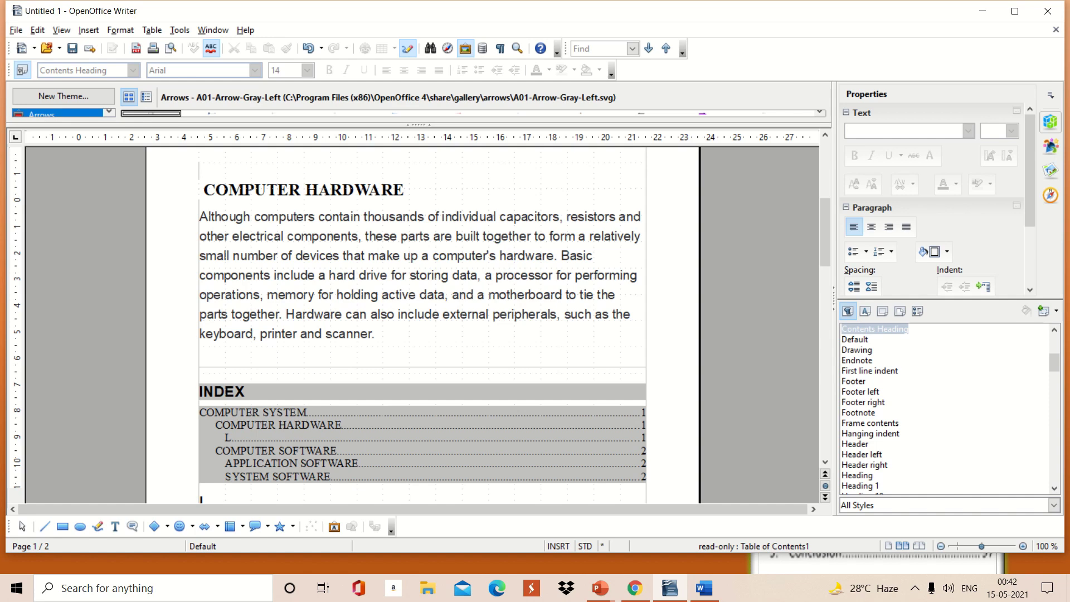
Start a new table of contents above the COMPUTER SYSTEM heading and set its background color to Turquoise 1
{"action": "scroll", "coordinate": [422, 323], "scroll_direction": "up", "scroll_amount": 8}
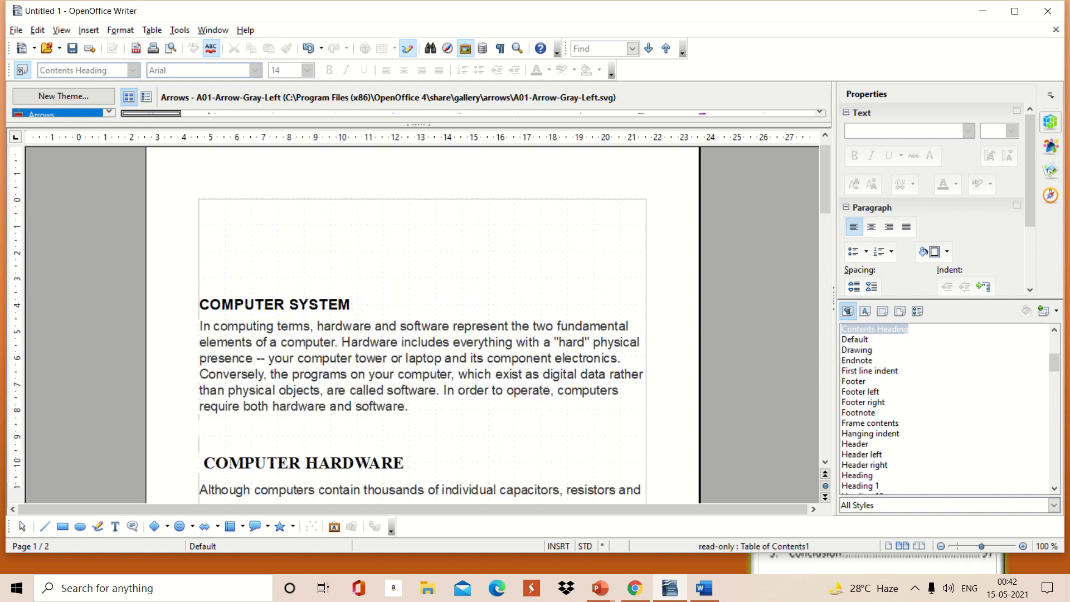
{"action": "key", "text": "Up"}
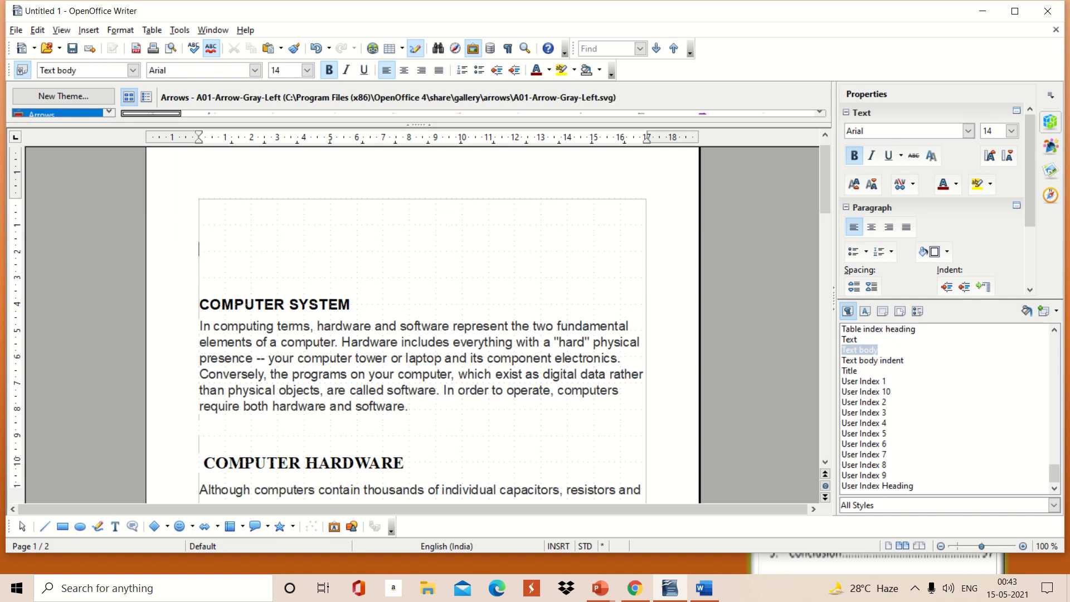
{"action": "left_click", "coordinate": [88, 30]}
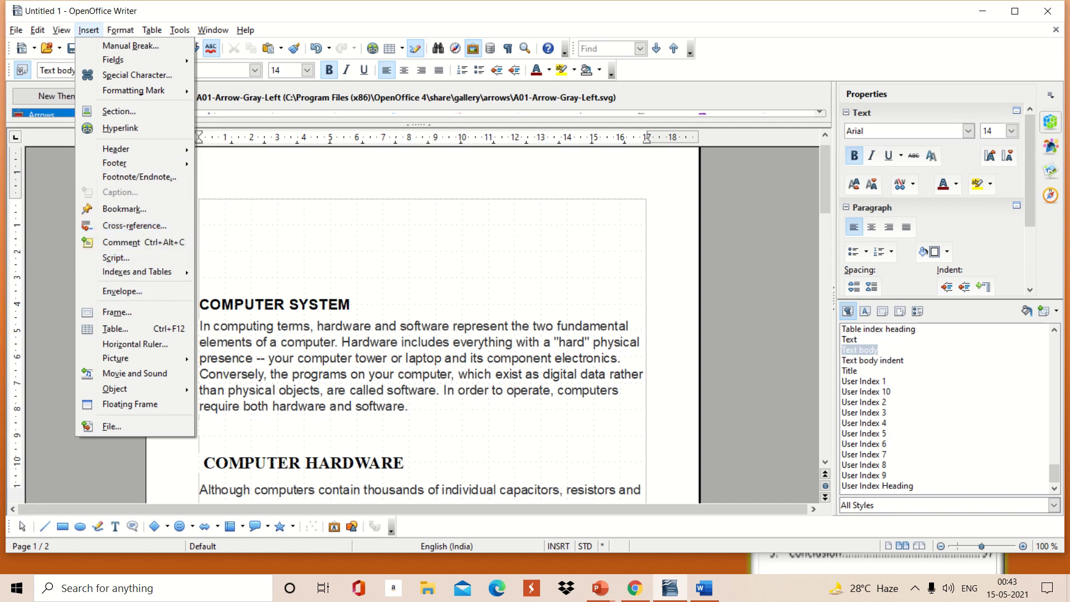
{"action": "mouse_move", "coordinate": [137, 271]}
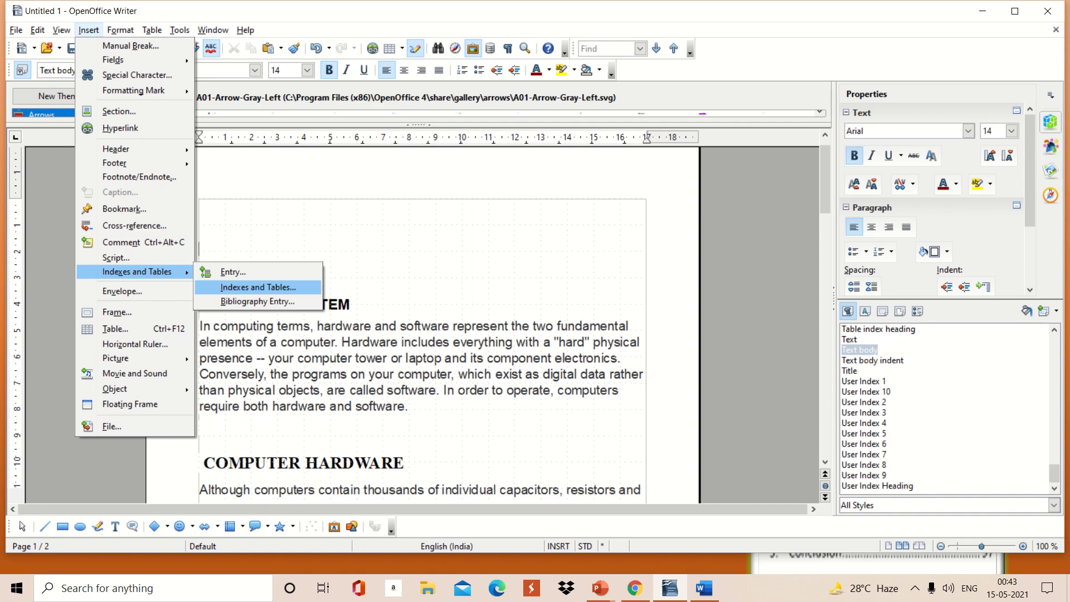
{"action": "left_click", "coordinate": [258, 287]}
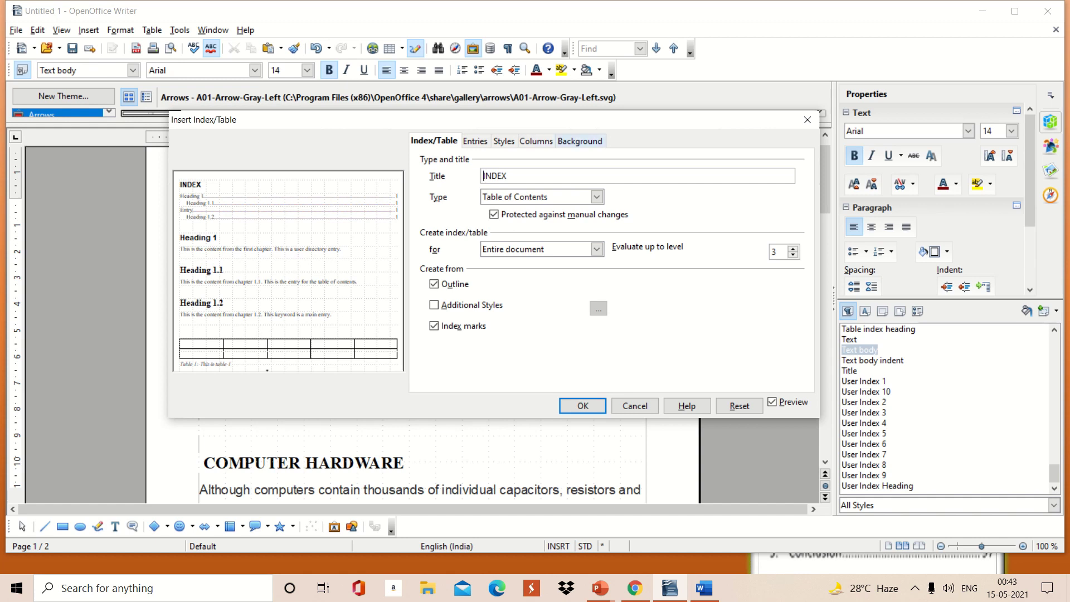
{"action": "left_click", "coordinate": [579, 141]}
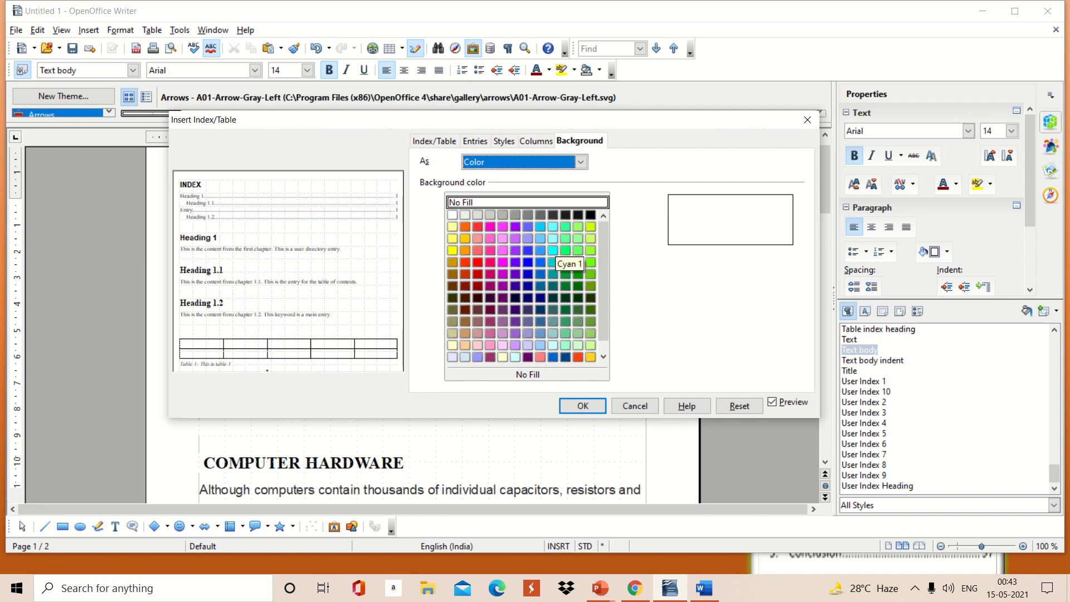
{"action": "left_click", "coordinate": [565, 239]}
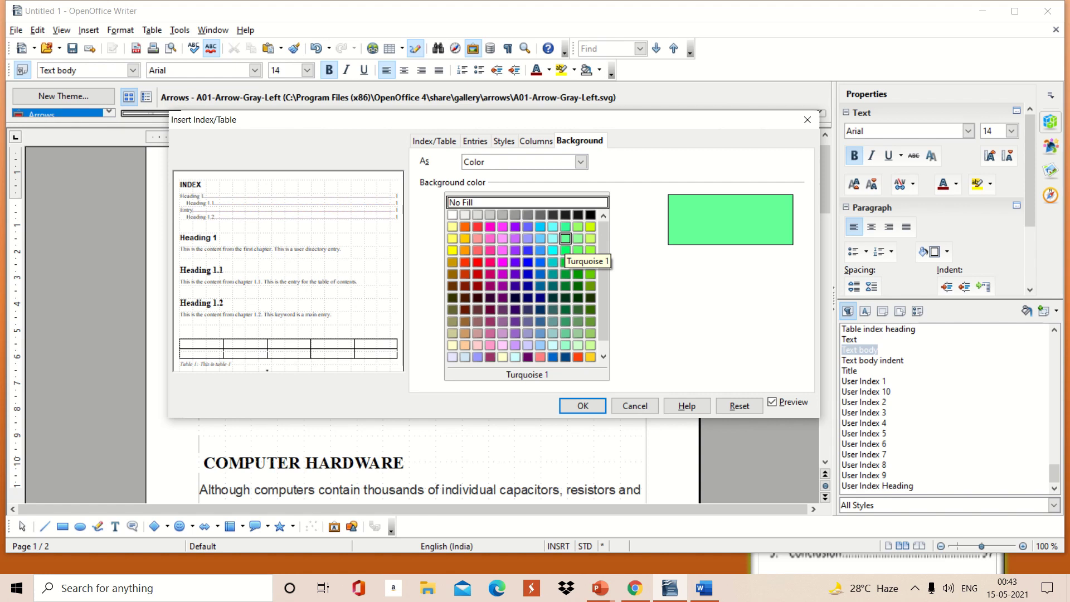
Lay the index out in 2 columns, check its styles and entries settings, and insert it into the document
{"action": "left_click", "coordinate": [536, 140]}
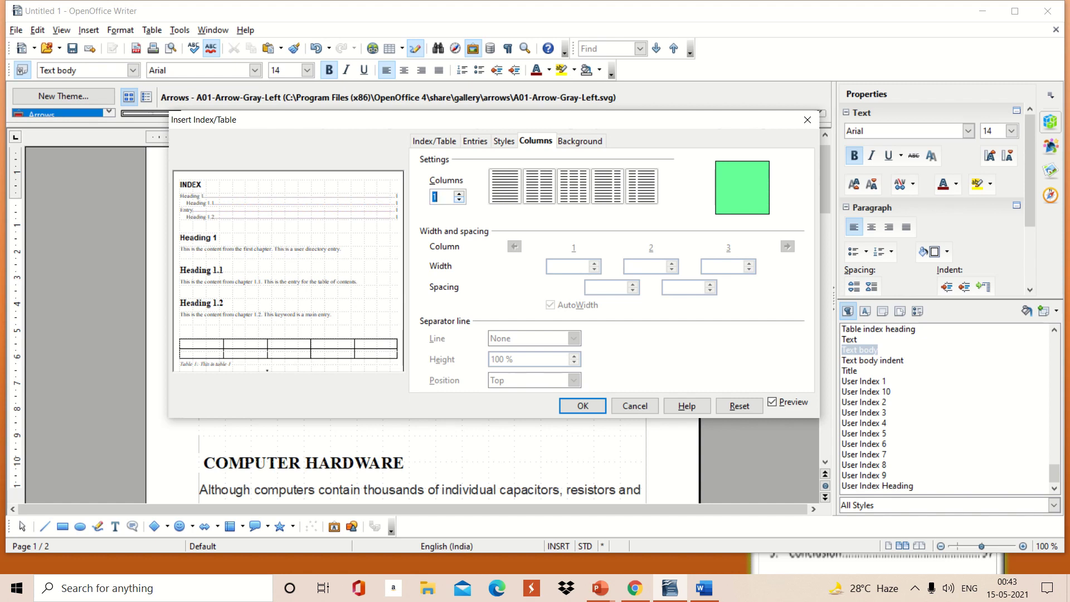
{"action": "type", "text": "2"}
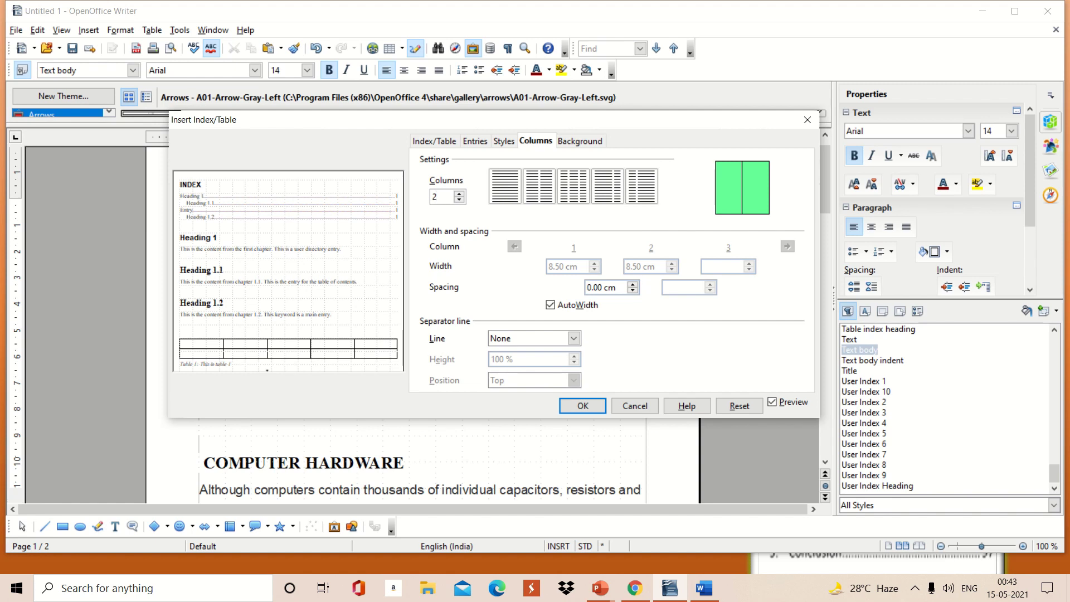
{"action": "key", "text": "ctrl+Page_Up"}
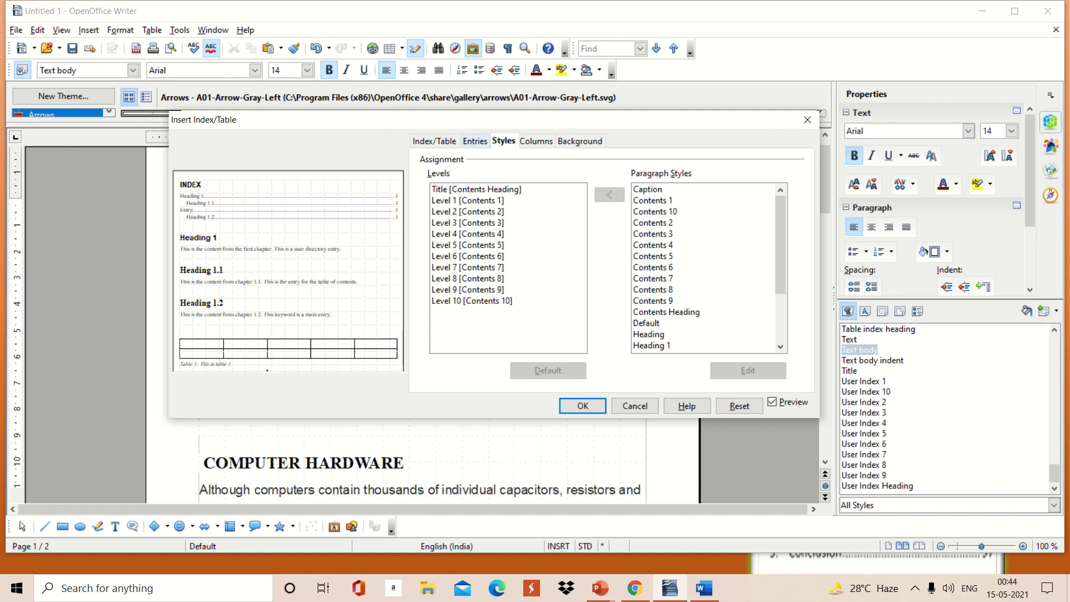
{"action": "left_click", "coordinate": [475, 141]}
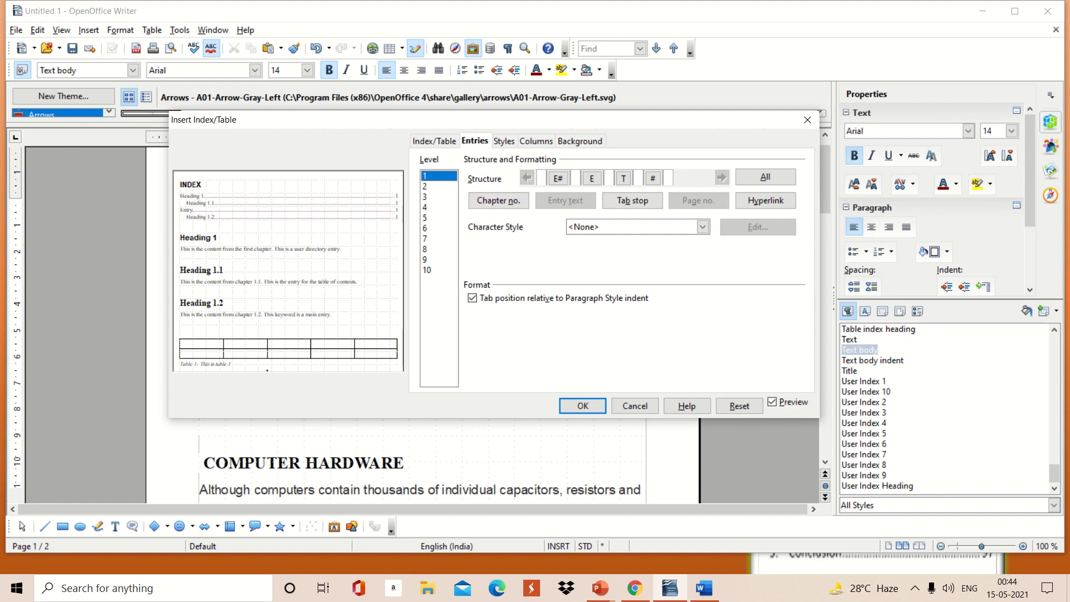
{"action": "left_click", "coordinate": [582, 406]}
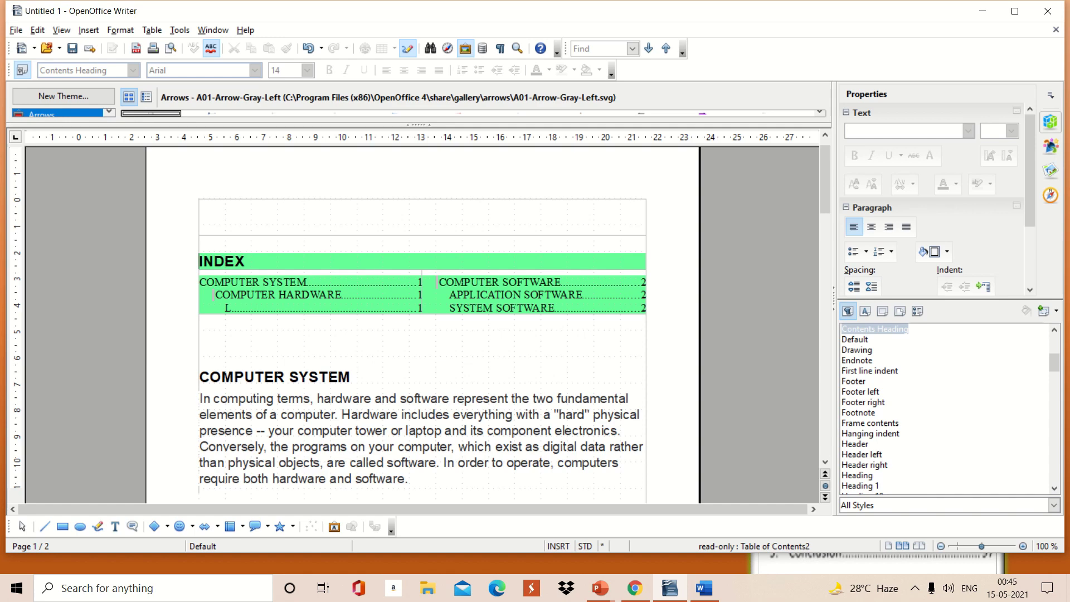
Delete the gray single-column index located below the COMPUTER HARDWARE section
{"action": "scroll", "coordinate": [422, 325], "scroll_direction": "down", "scroll_amount": 3}
{"action": "scroll", "coordinate": [422, 325], "scroll_direction": "down", "scroll_amount": 6}
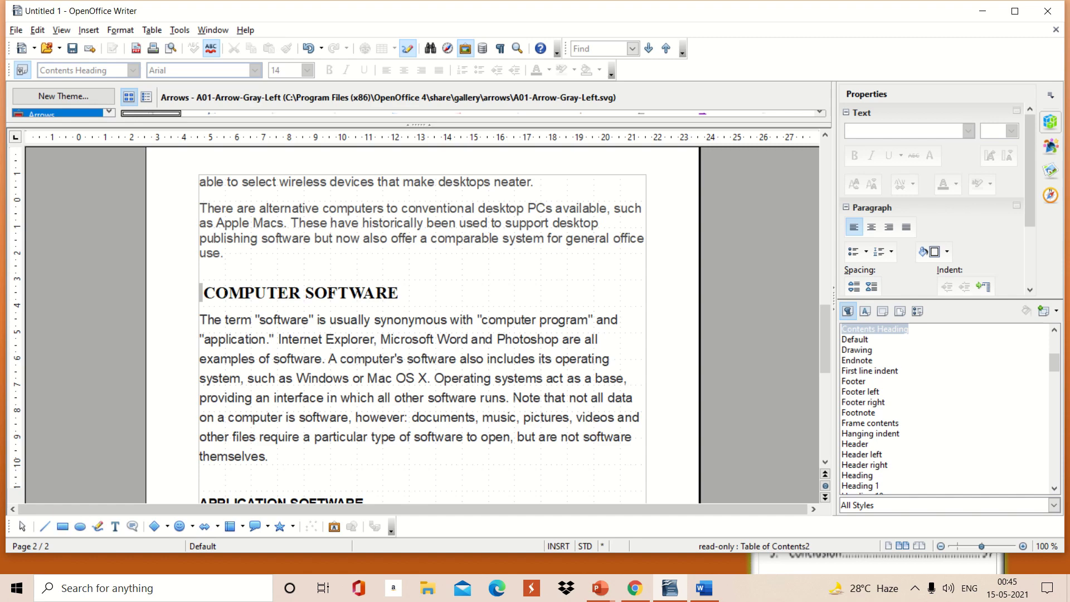
{"action": "scroll", "coordinate": [422, 325], "scroll_direction": "up", "scroll_amount": 5}
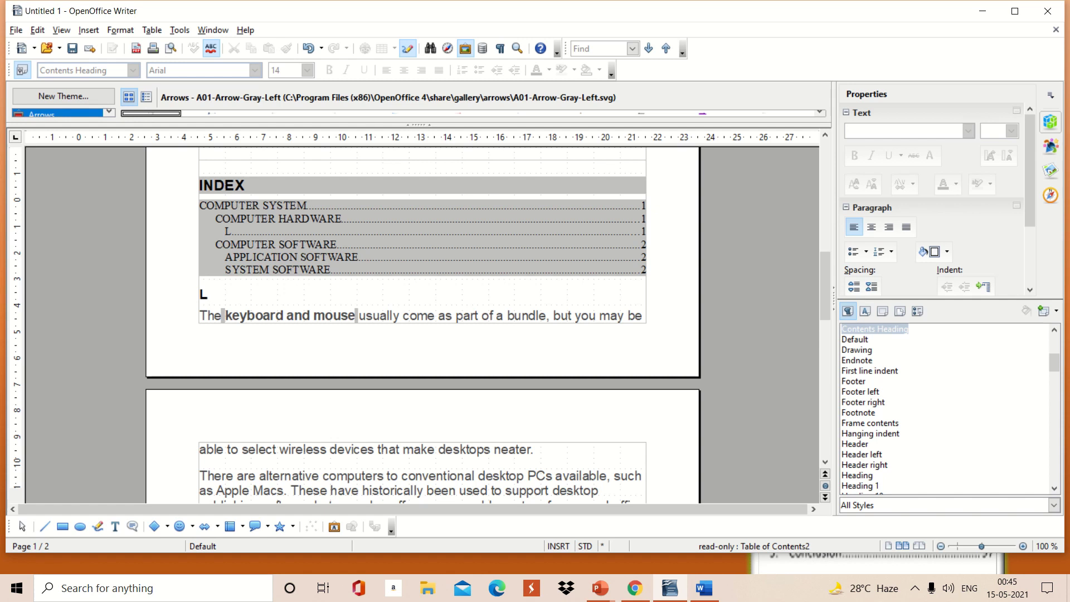
{"action": "left_click", "coordinate": [279, 219]}
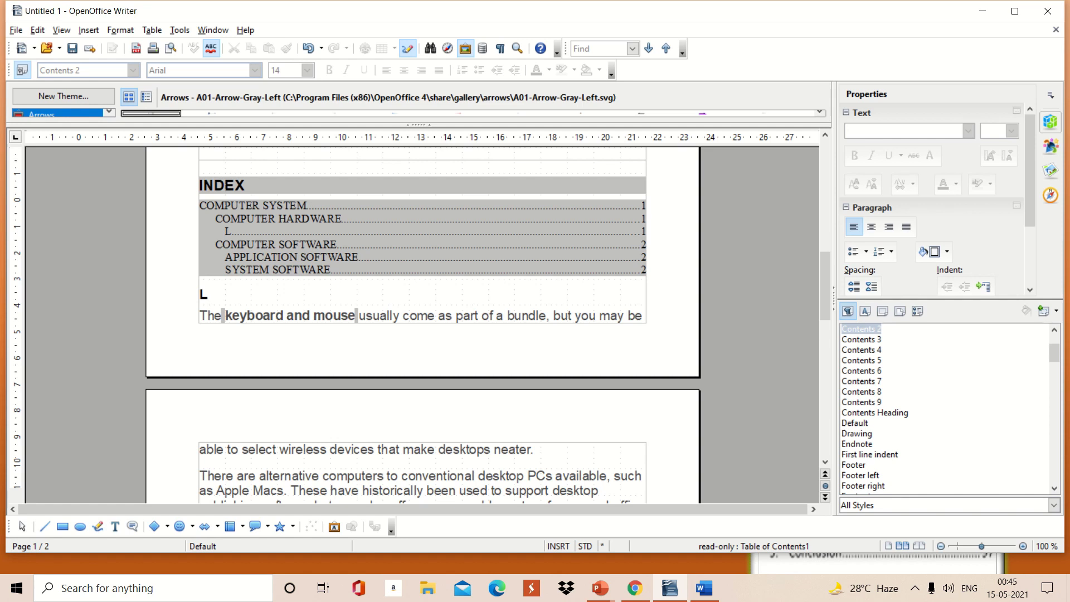
{"action": "right_click", "coordinate": [473, 243]}
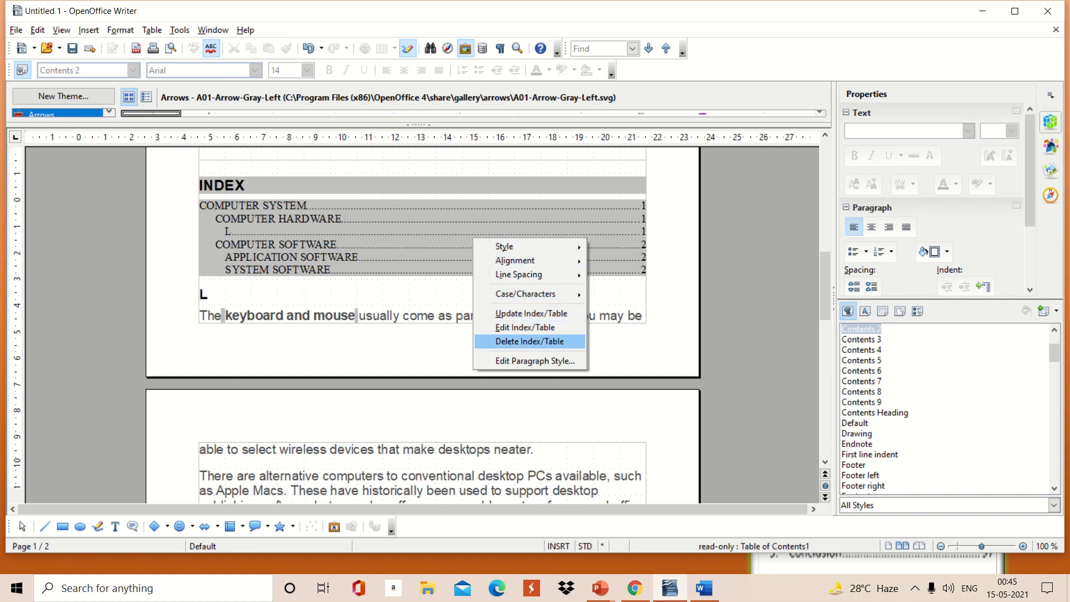
{"action": "left_click", "coordinate": [530, 341]}
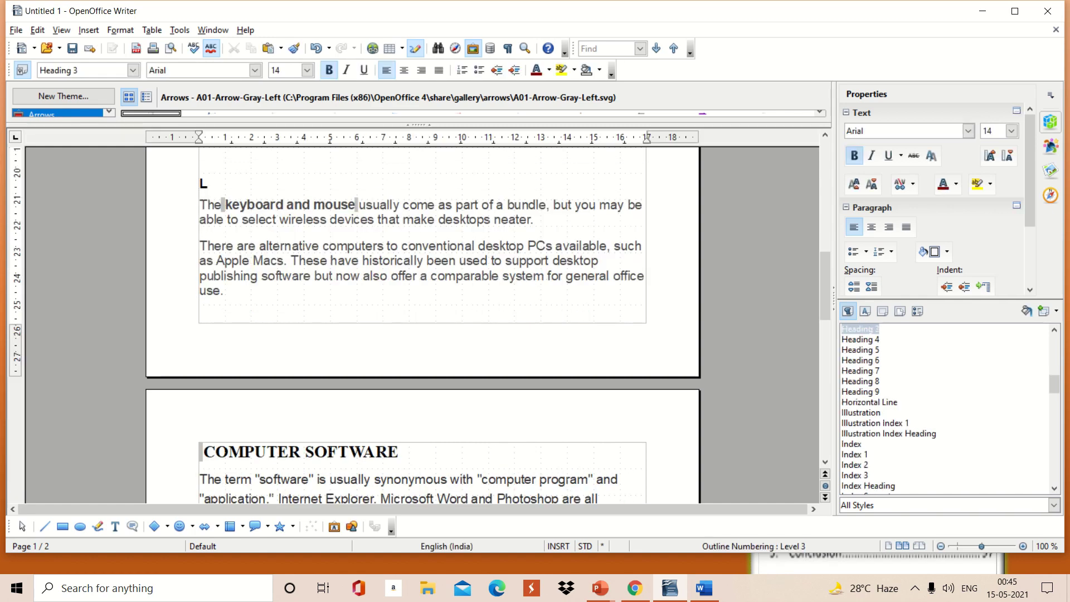
Start another table of contents and examine the chapter number, entry and tab stop elements in the level 1 entry structure
{"action": "key", "text": "Page_Up"}
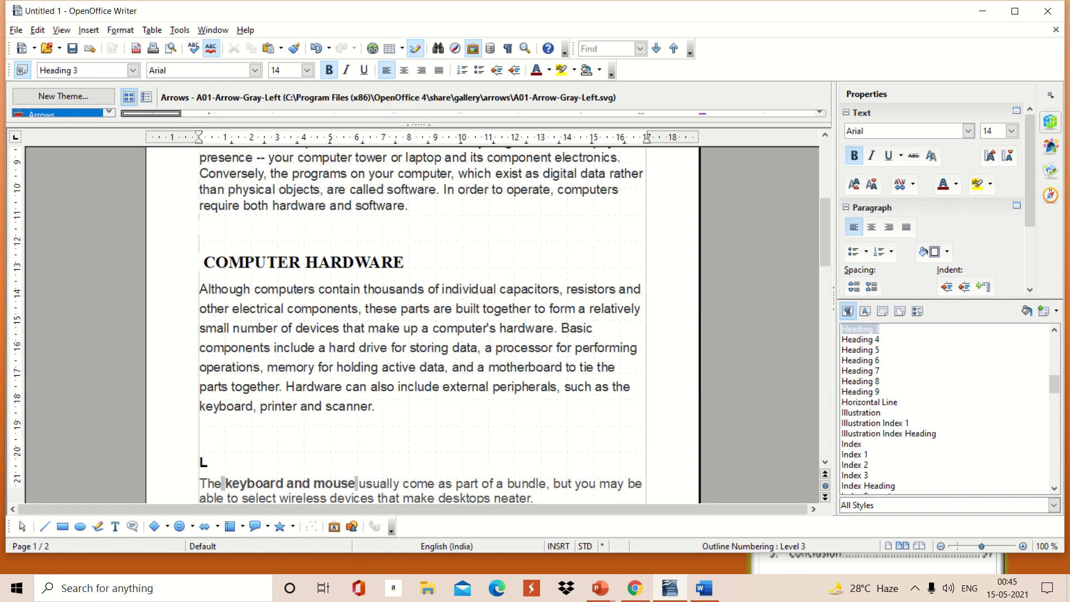
{"action": "key", "text": "ctrl+z"}
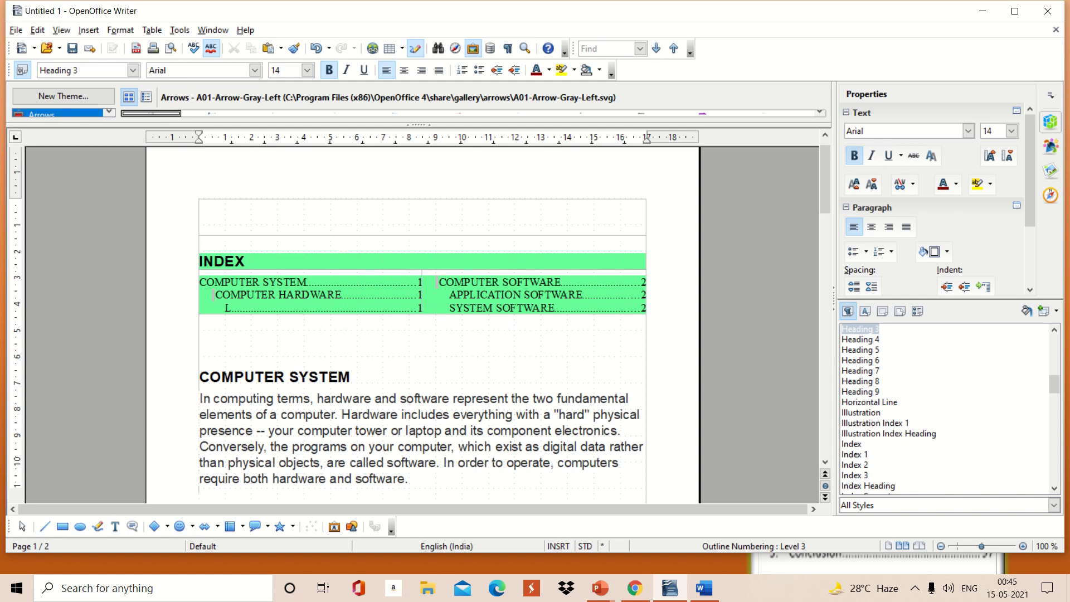
{"action": "left_click", "coordinate": [825, 462]}
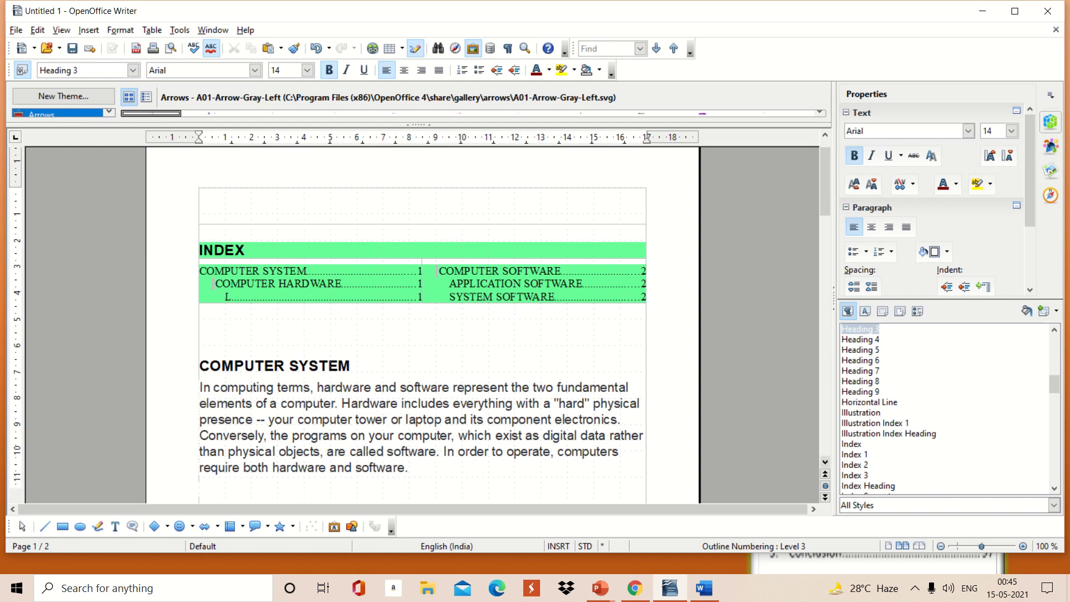
{"action": "left_click", "coordinate": [825, 462]}
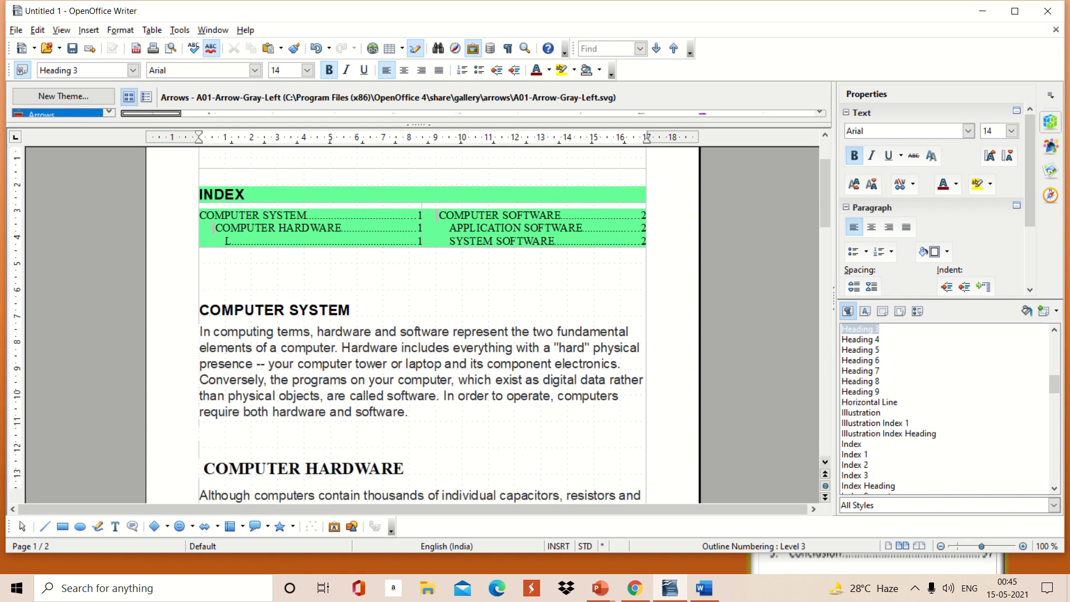
{"action": "scroll", "coordinate": [423, 324], "scroll_direction": "up", "scroll_amount": 3}
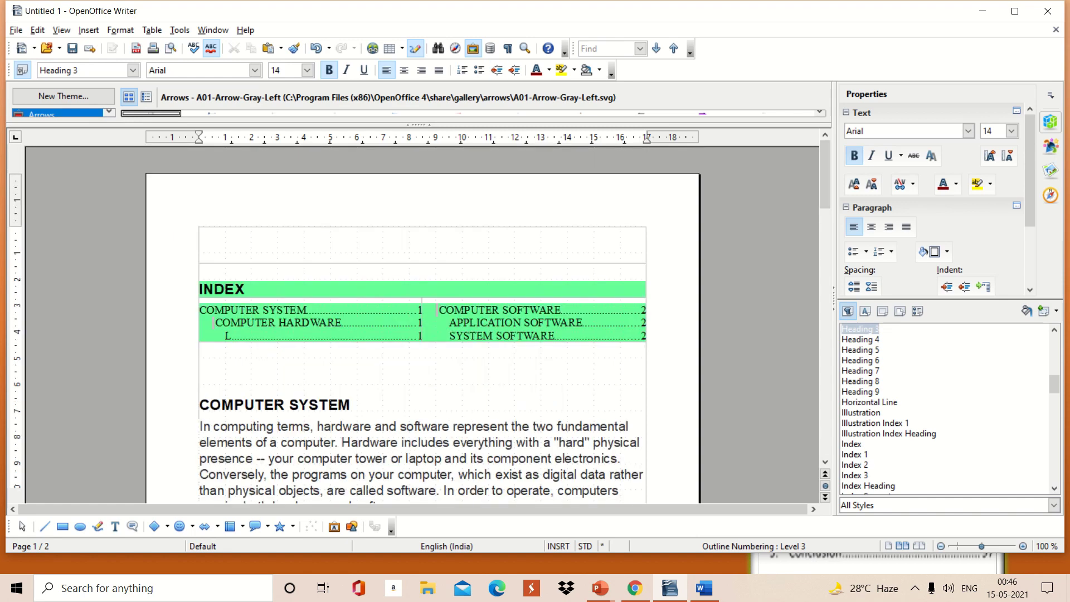
{"action": "key", "text": "alt+i"}
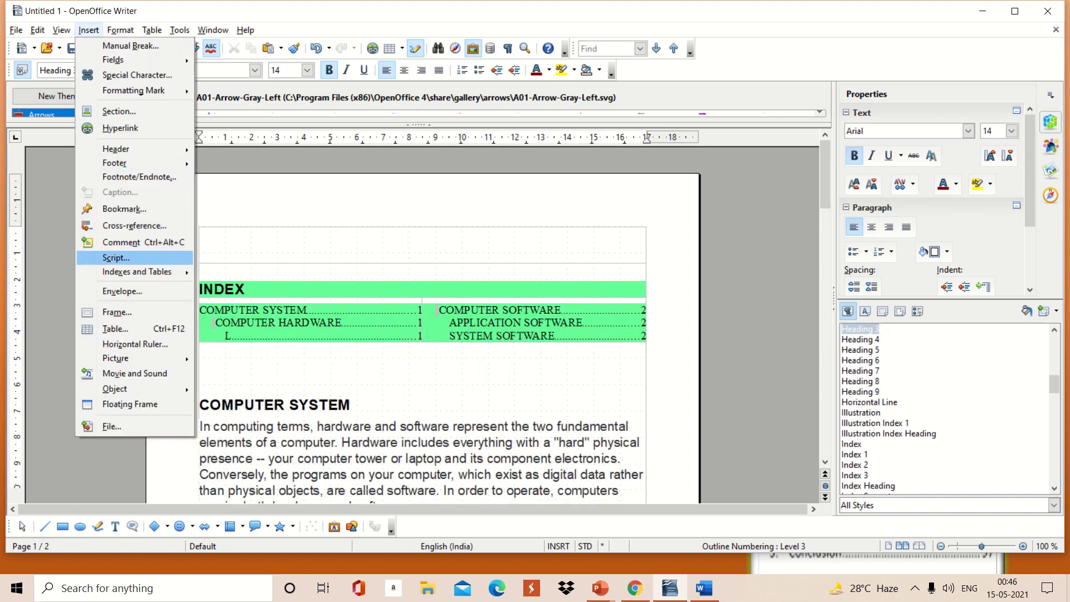
{"action": "mouse_move", "coordinate": [137, 272]}
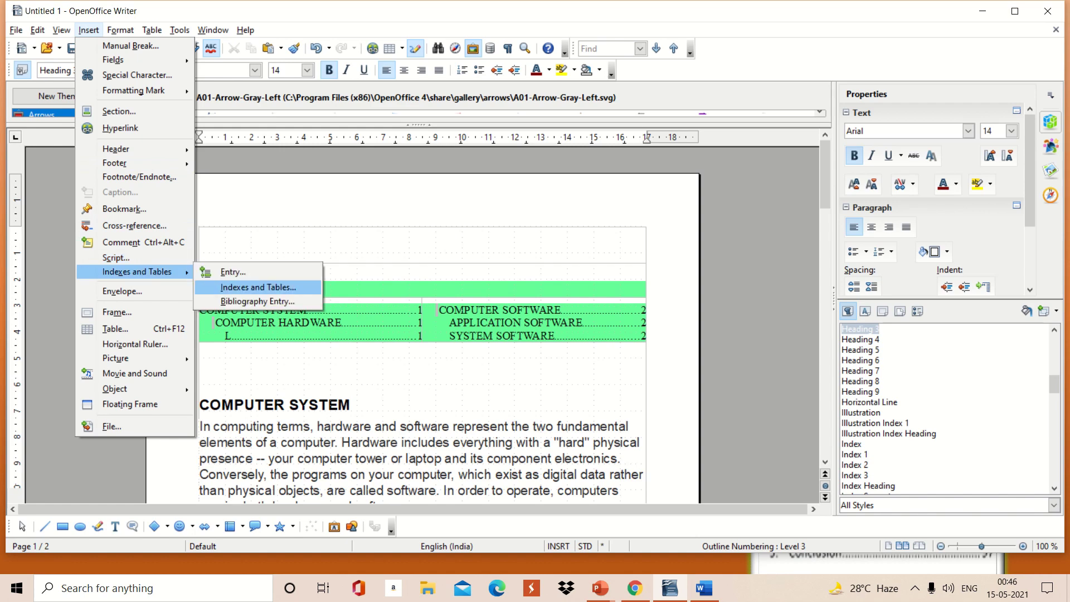
{"action": "key", "text": "Return"}
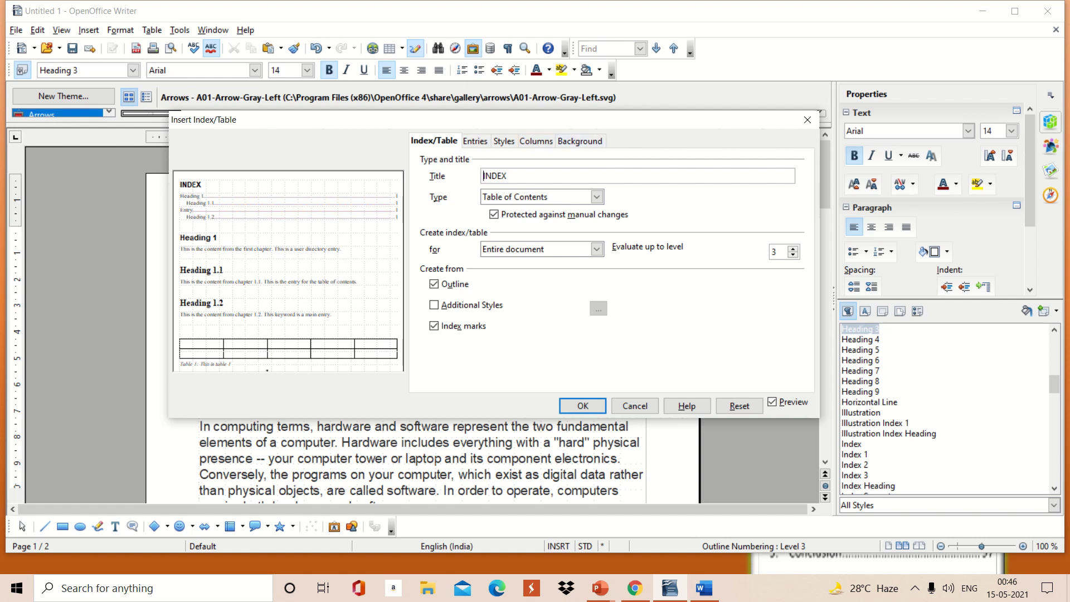
{"action": "key", "text": "ctrl+Page_Down"}
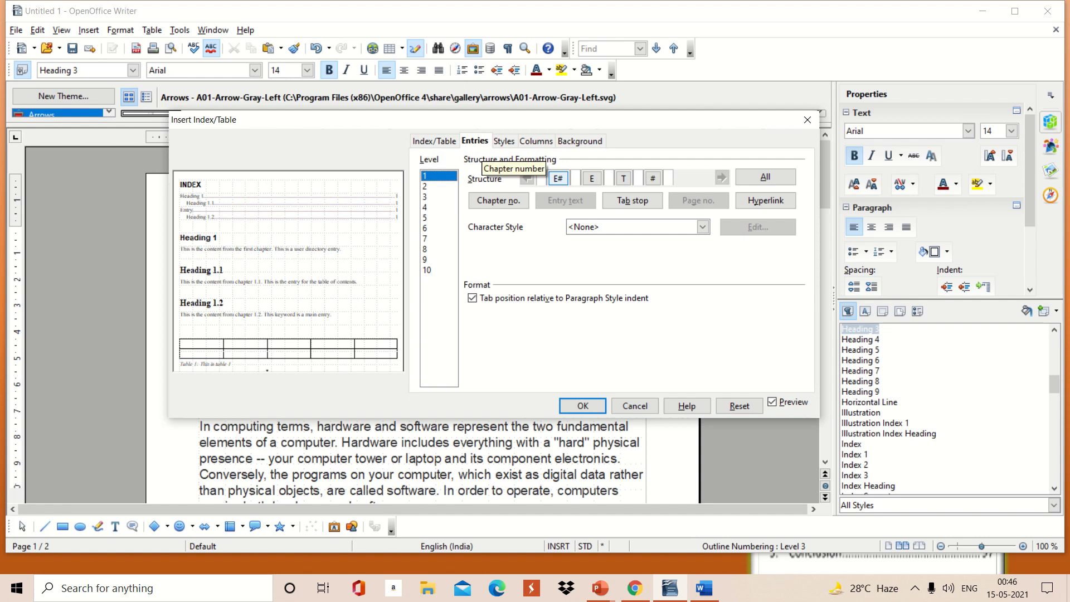
{"action": "left_click", "coordinate": [591, 178]}
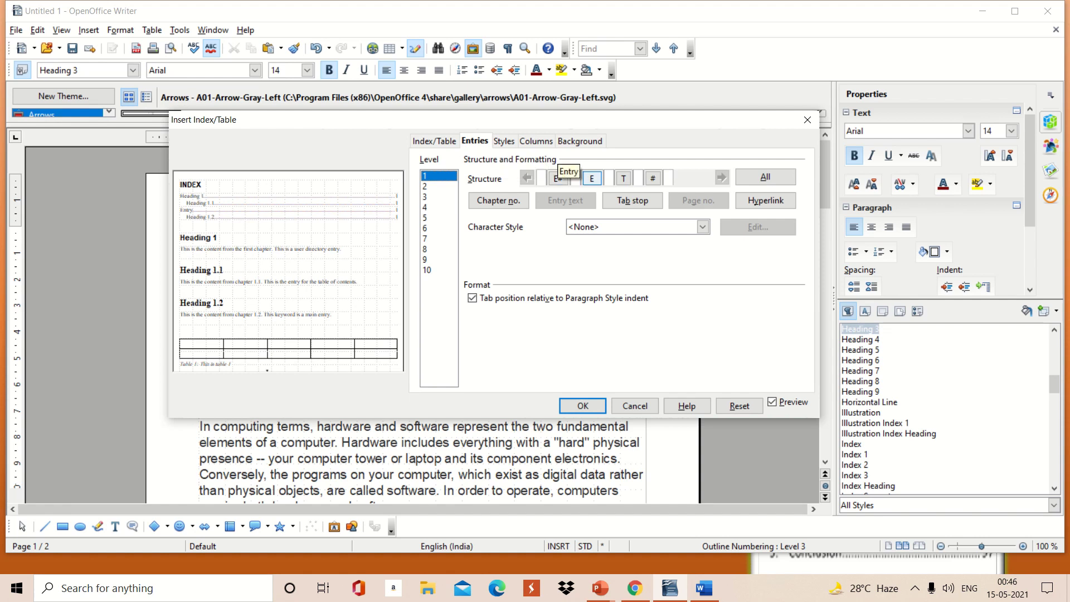
{"action": "left_click", "coordinate": [623, 178]}
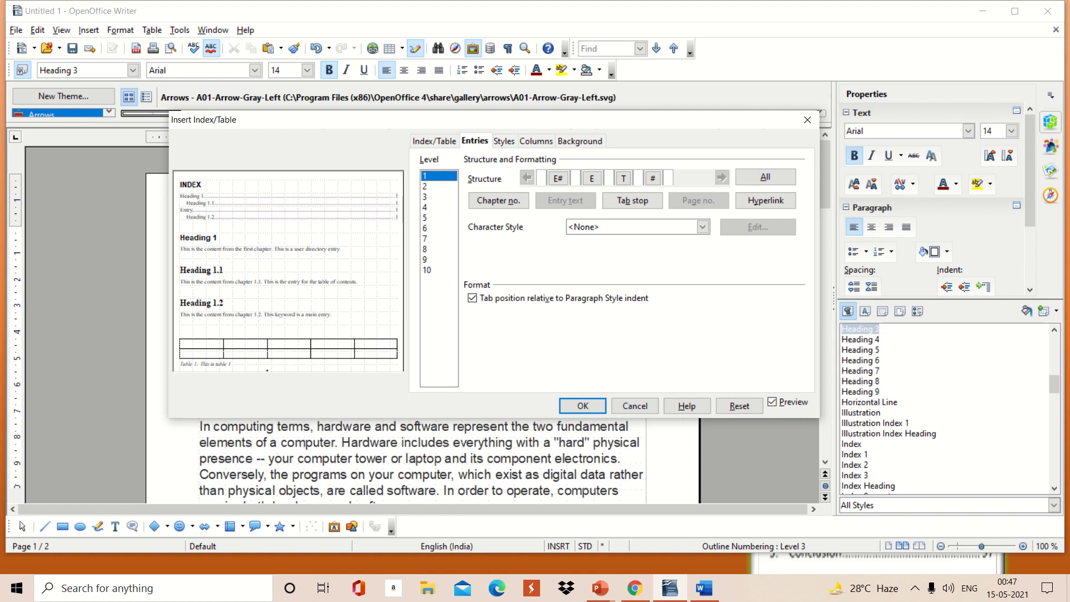
Add a tab stop with the Index Link character style at the start of the level 2 entry structure and insert the index
{"action": "left_click", "coordinate": [438, 186]}
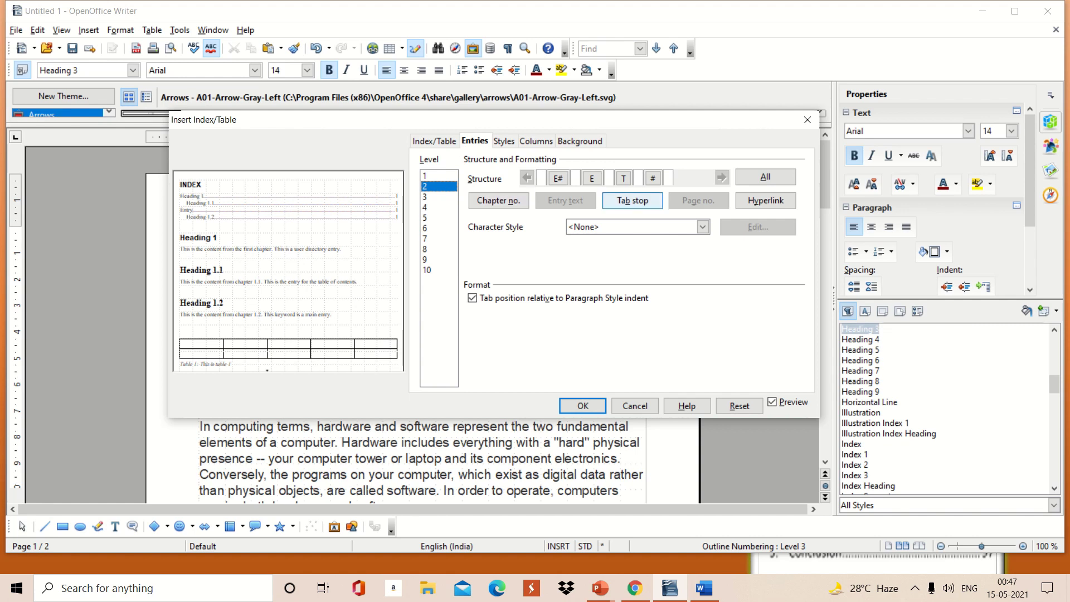
{"action": "left_click", "coordinate": [631, 200]}
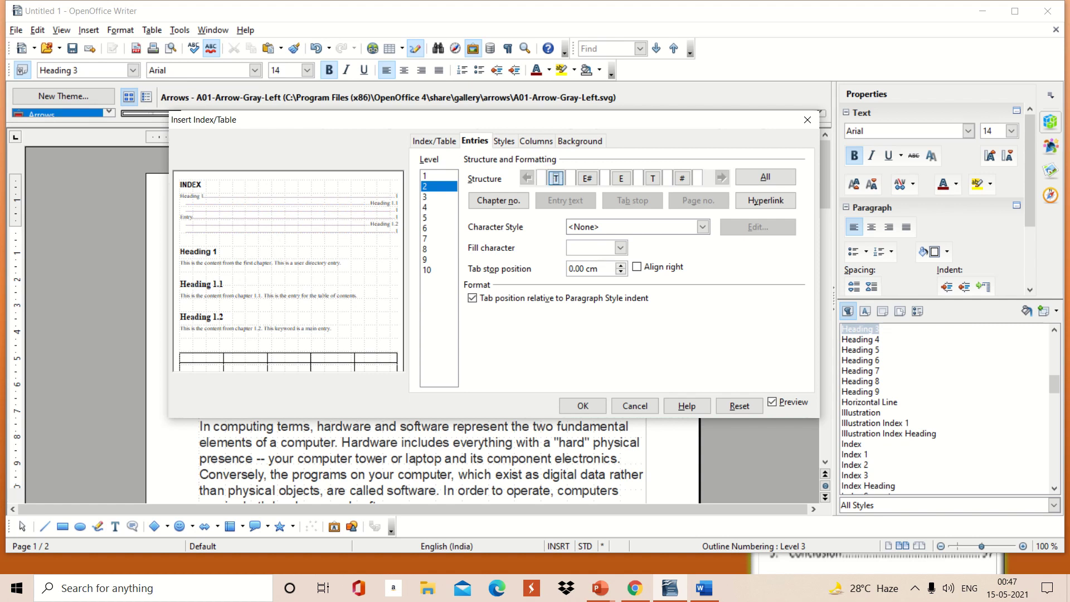
{"action": "left_click", "coordinate": [703, 227]}
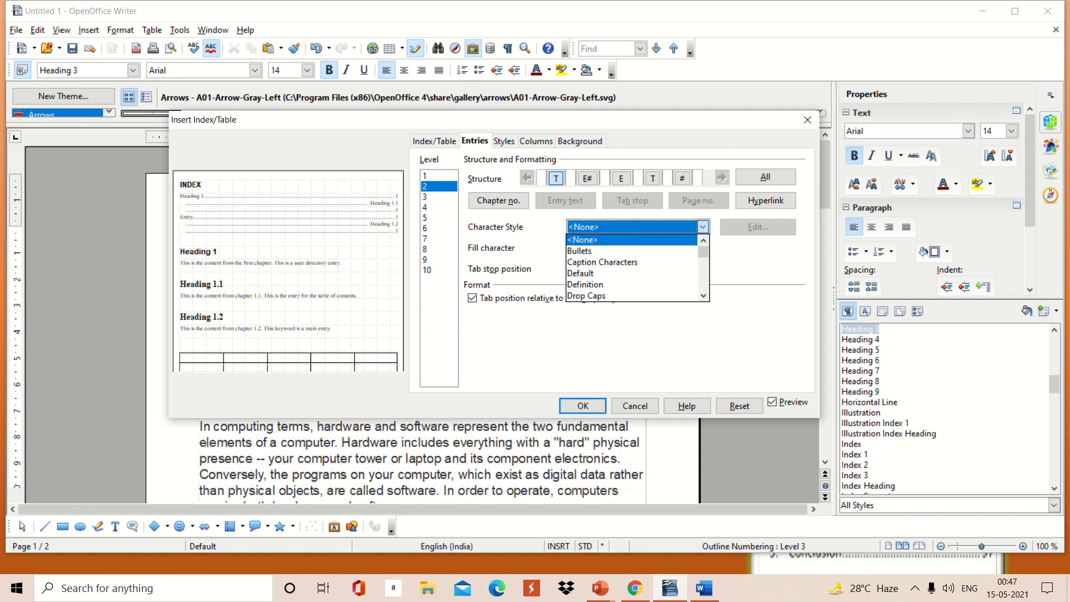
{"action": "scroll", "coordinate": [632, 268], "scroll_direction": "down", "scroll_amount": 2}
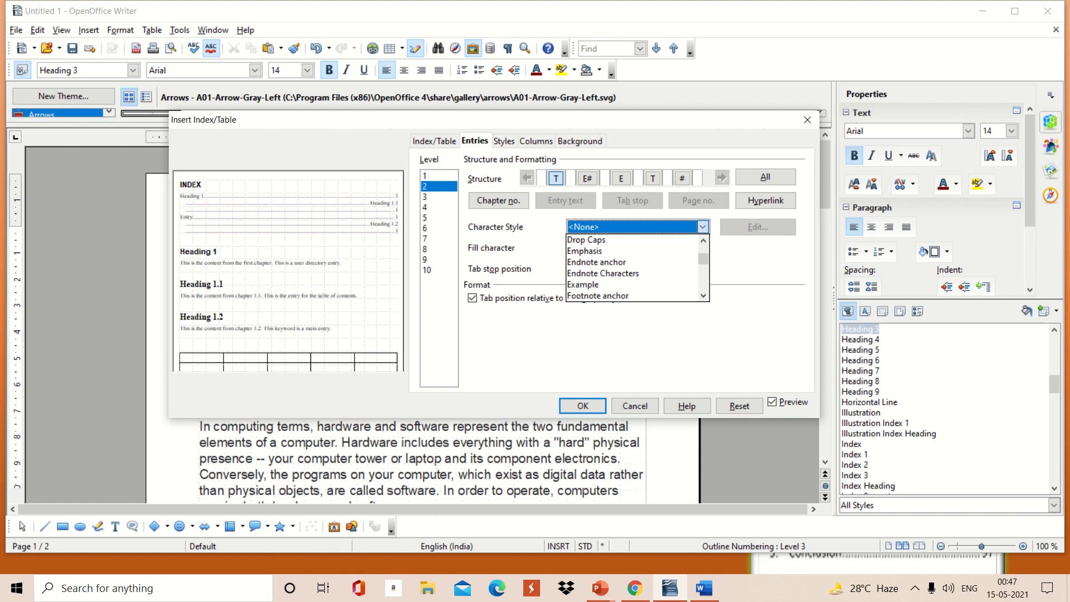
{"action": "scroll", "coordinate": [633, 267], "scroll_direction": "down", "scroll_amount": 2}
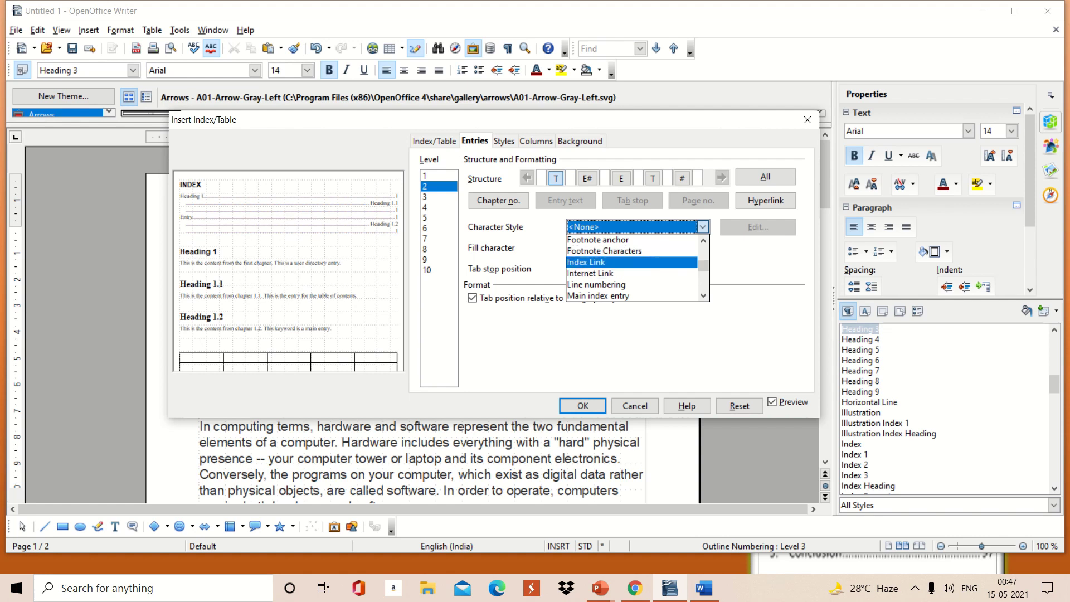
{"action": "left_click", "coordinate": [607, 262]}
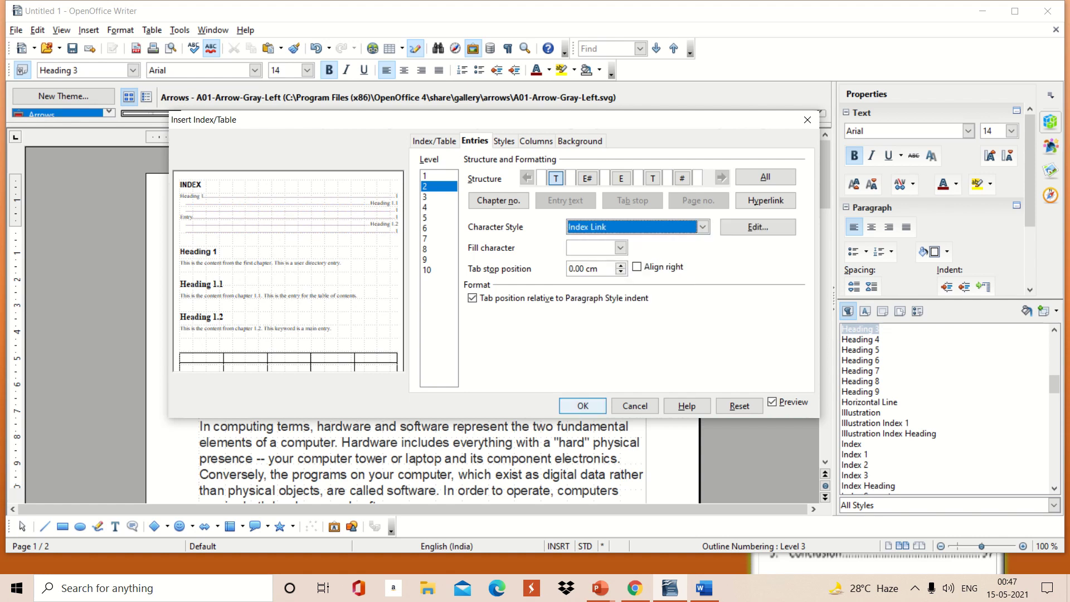
{"action": "left_click", "coordinate": [583, 405]}
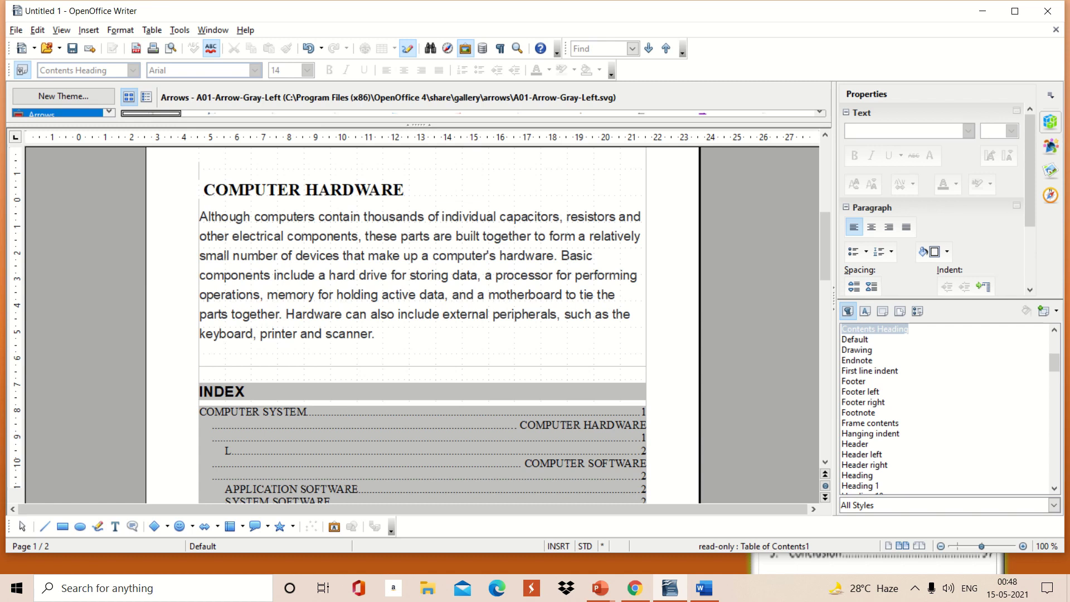
Undo the index insertion below the COMPUTER HARDWARE section and delete the green two-column index above COMPUTER SYSTEM
{"action": "scroll", "coordinate": [422, 335], "scroll_direction": "down", "scroll_amount": 1}
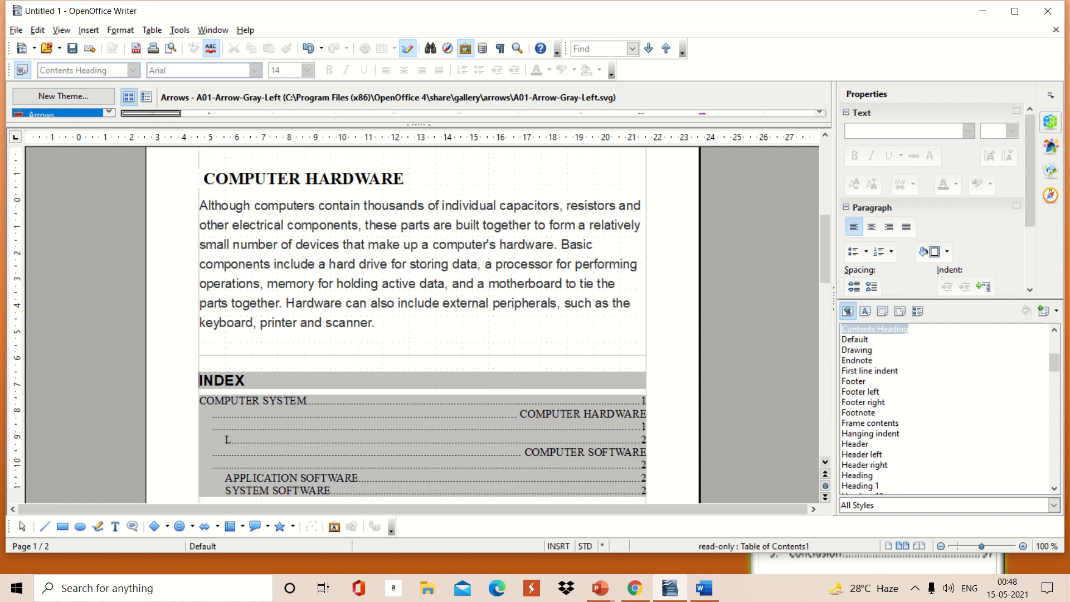
{"action": "key", "text": "ctrl+z"}
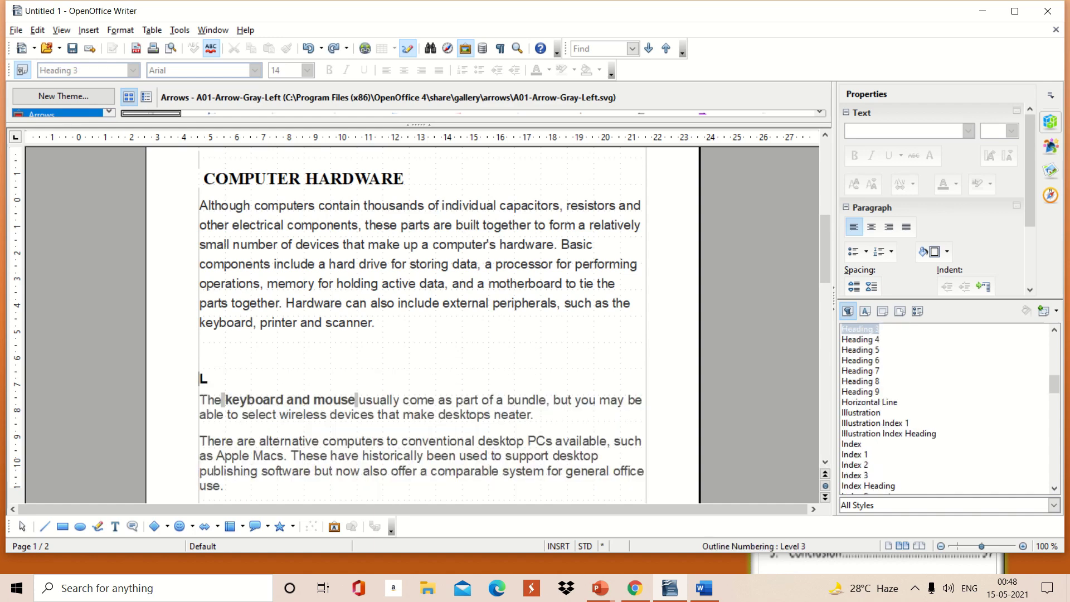
{"action": "key", "text": "ctrl+y"}
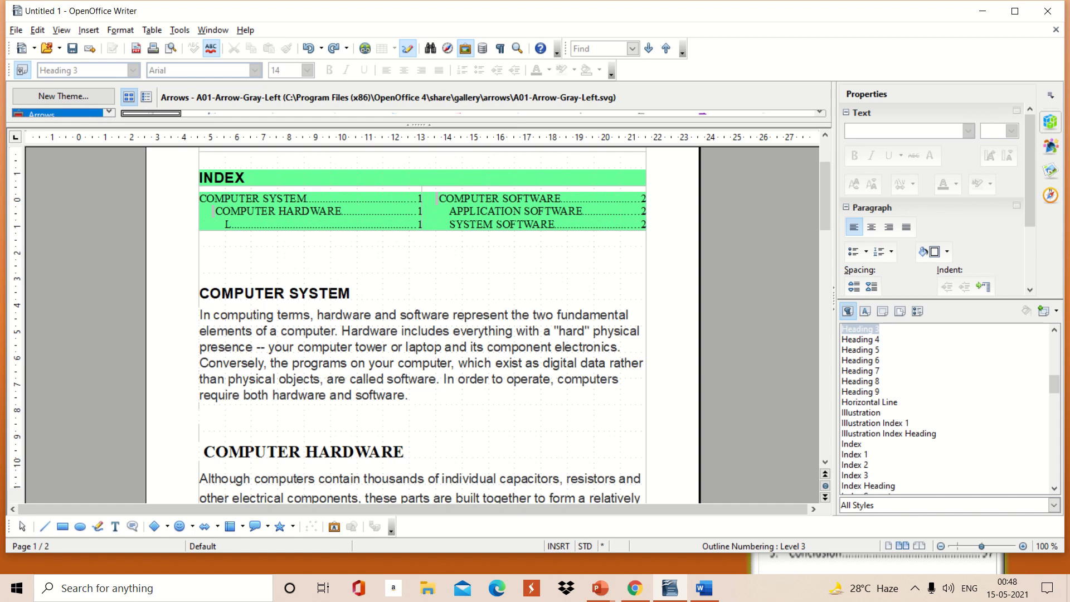
{"action": "right_click", "coordinate": [299, 191]}
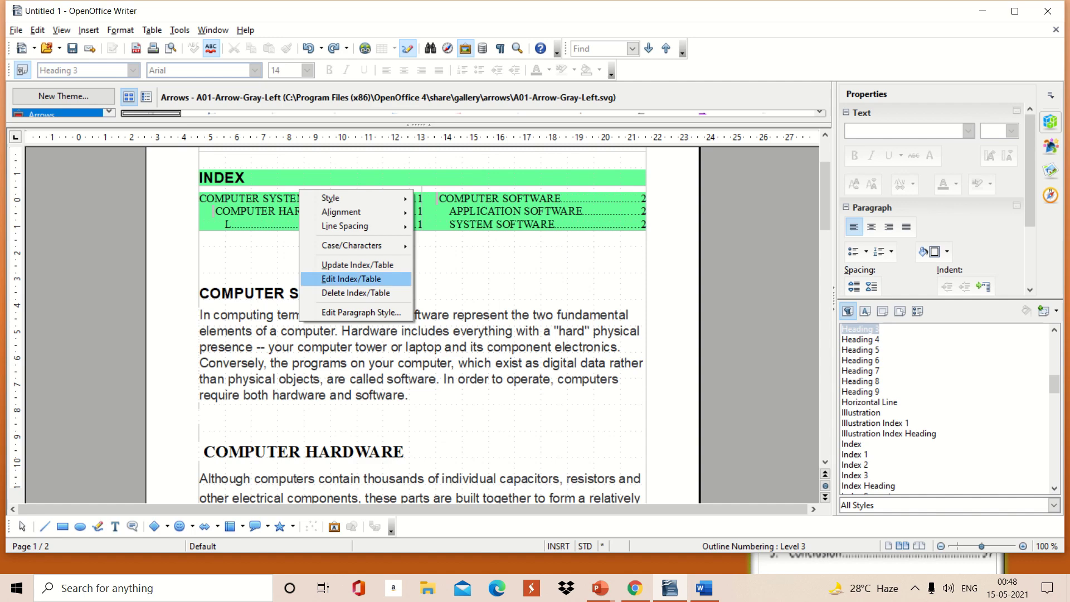
{"action": "left_click", "coordinate": [356, 292]}
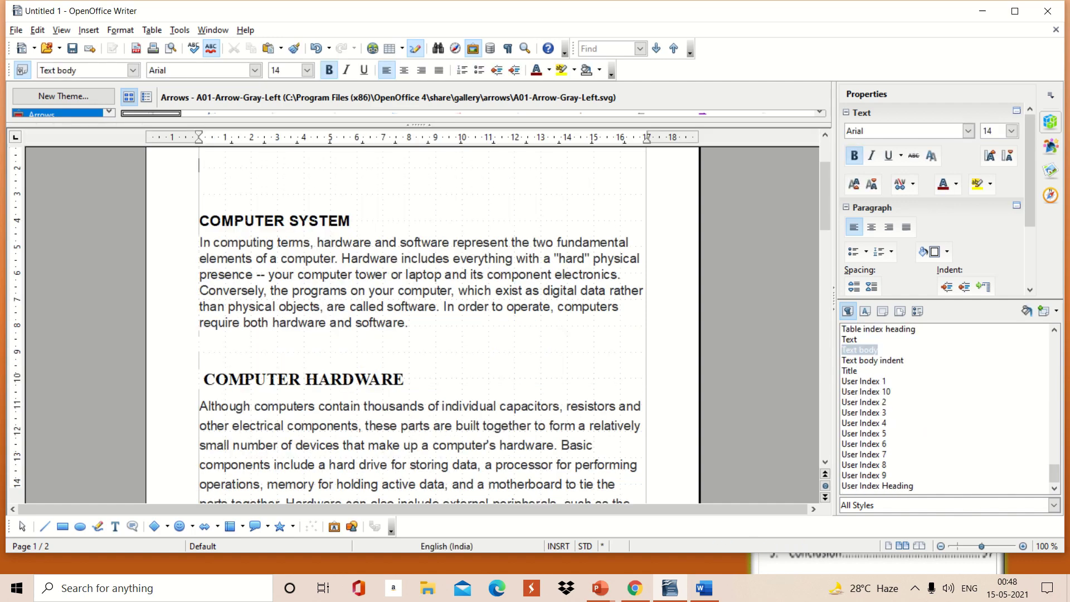
Start a table of contents on the blank line above COMPUTER SYSTEM with a light pink background and 1 column
{"action": "key", "text": "Down"}
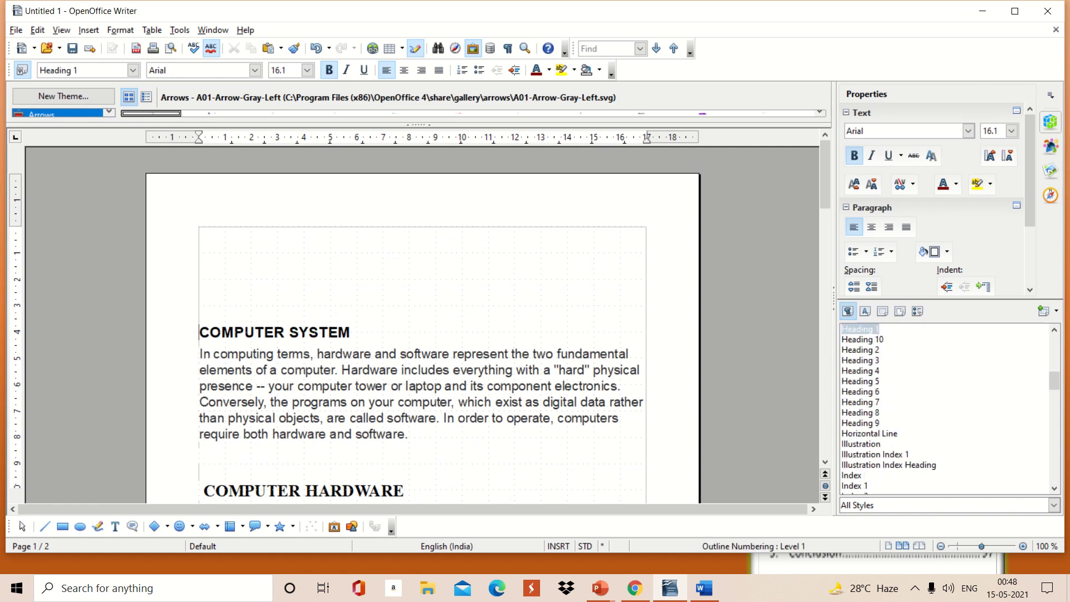
{"action": "key", "text": "Up"}
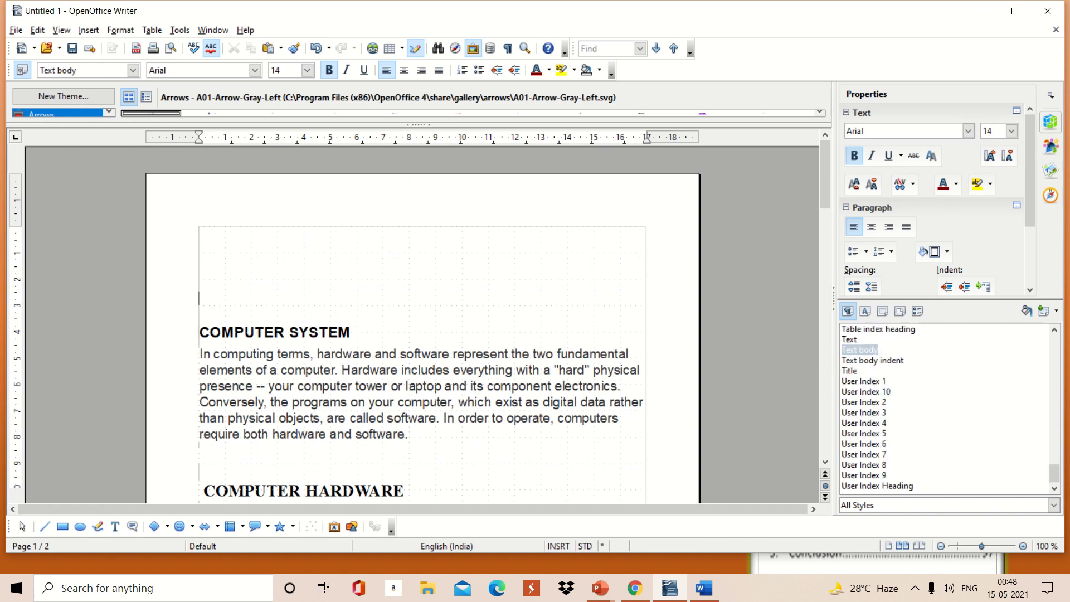
{"action": "left_click", "coordinate": [88, 31]}
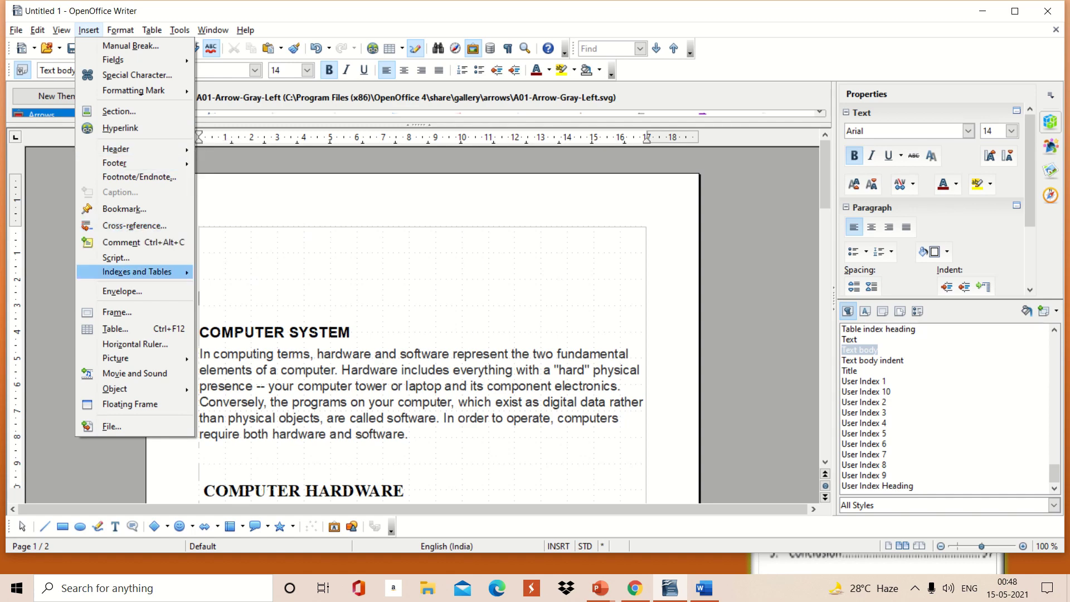
{"action": "mouse_move", "coordinate": [136, 272]}
{"action": "left_click", "coordinate": [245, 285]}
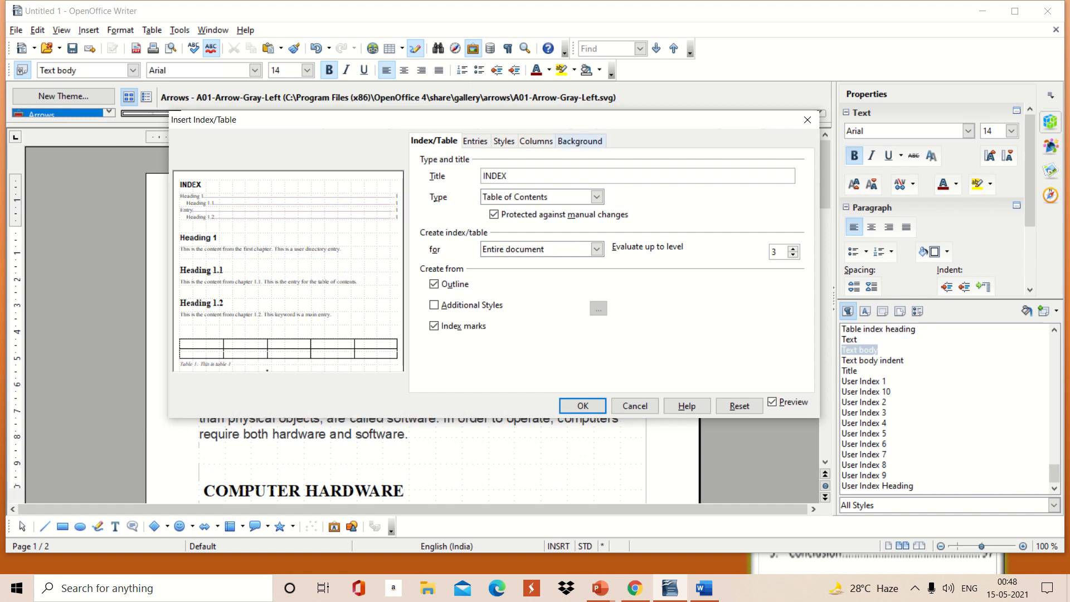
{"action": "left_click", "coordinate": [579, 141]}
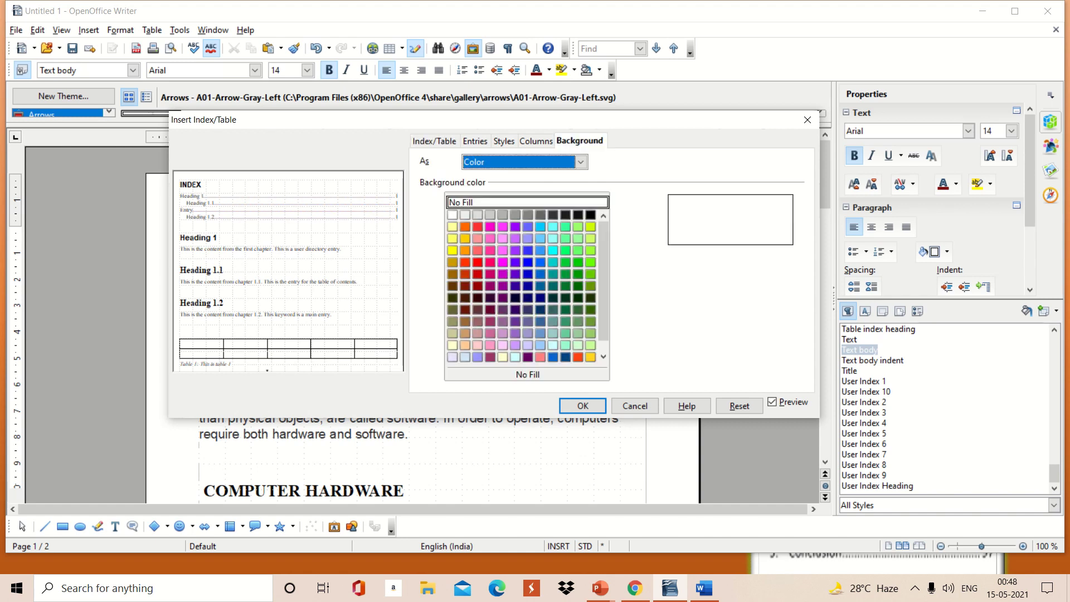
{"action": "left_click", "coordinate": [502, 238]}
{"action": "left_click", "coordinate": [536, 141]}
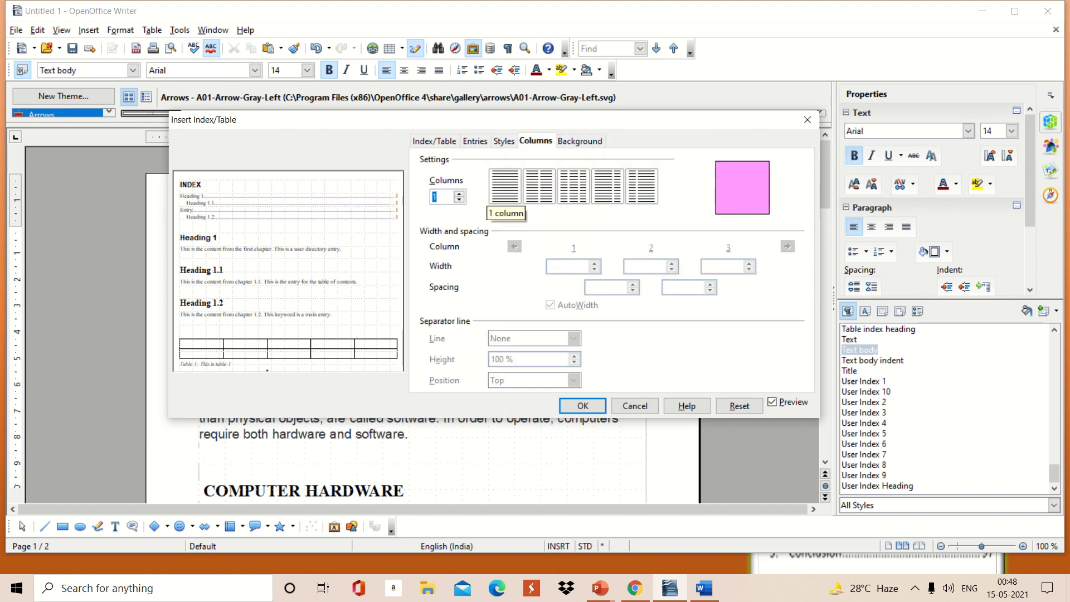
{"action": "left_click", "coordinate": [505, 186]}
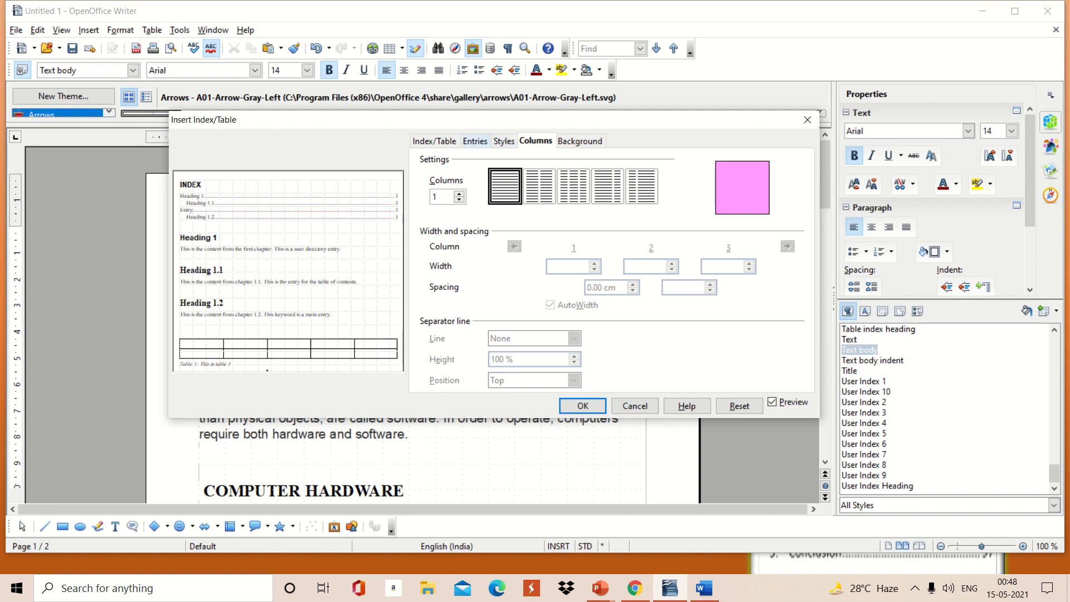
Set the level 2 tab stop's fill character to an underscore, insert the pink index, and undo that insertion
{"action": "left_click", "coordinate": [474, 142]}
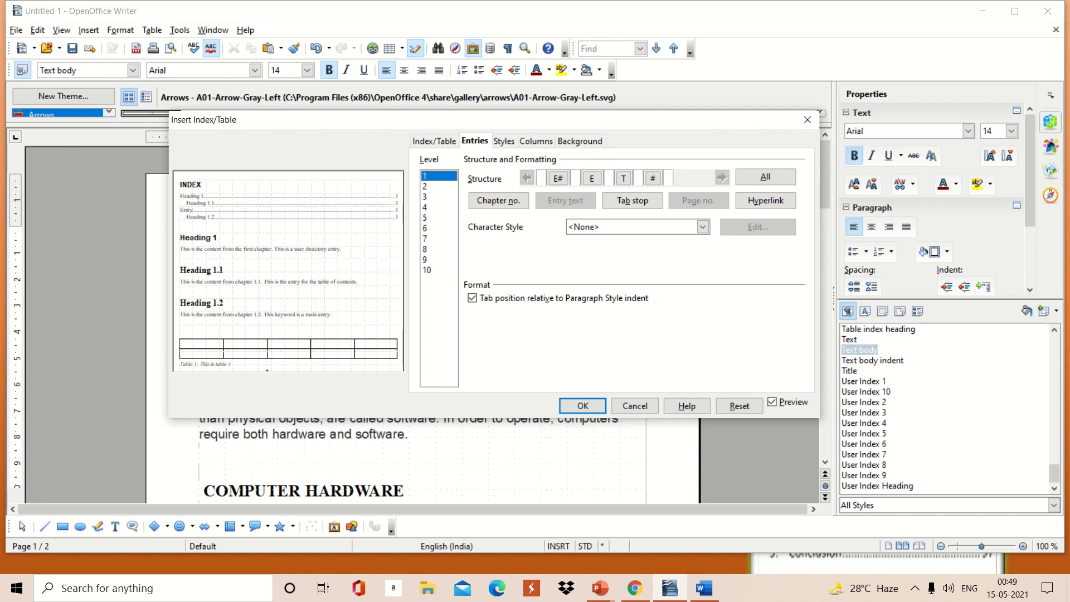
{"action": "left_click", "coordinate": [439, 186]}
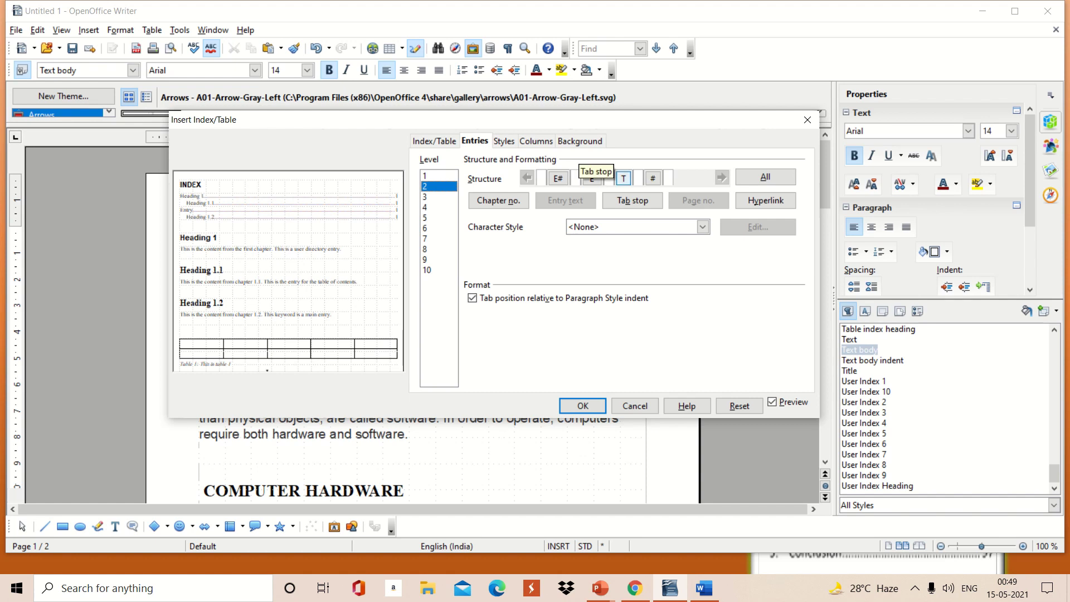
{"action": "left_click", "coordinate": [623, 178]}
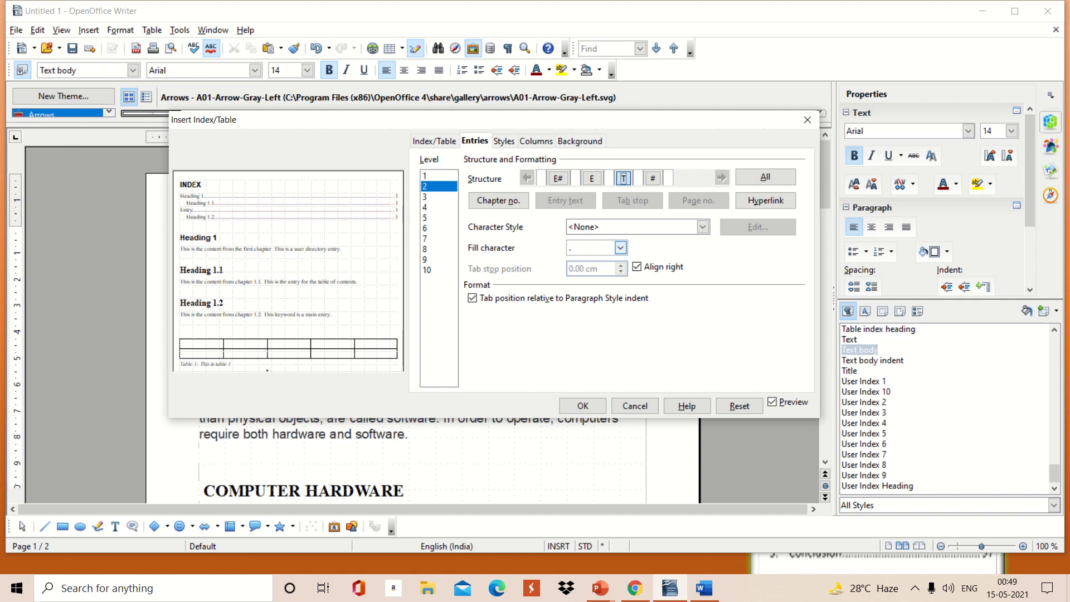
{"action": "left_click", "coordinate": [620, 247]}
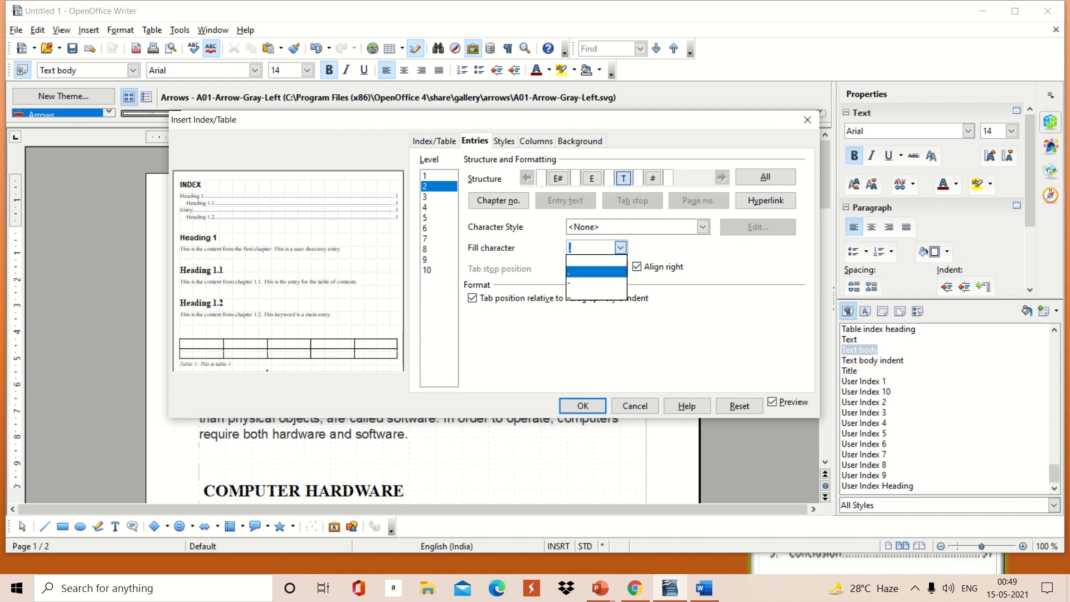
{"action": "key", "text": "Down"}
{"action": "key", "text": "Down"}
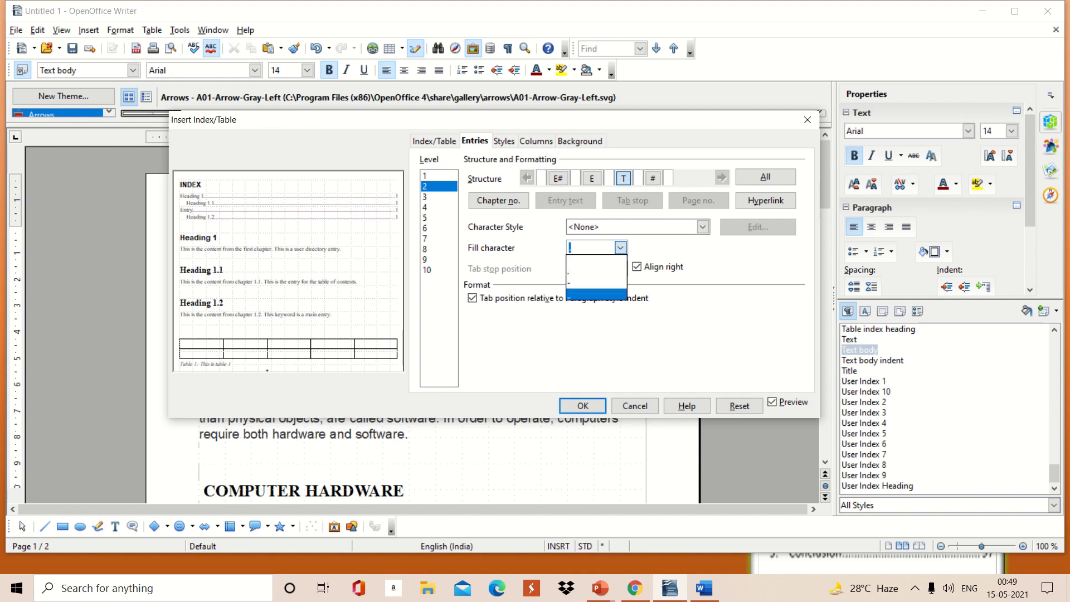
{"action": "key", "text": "Return"}
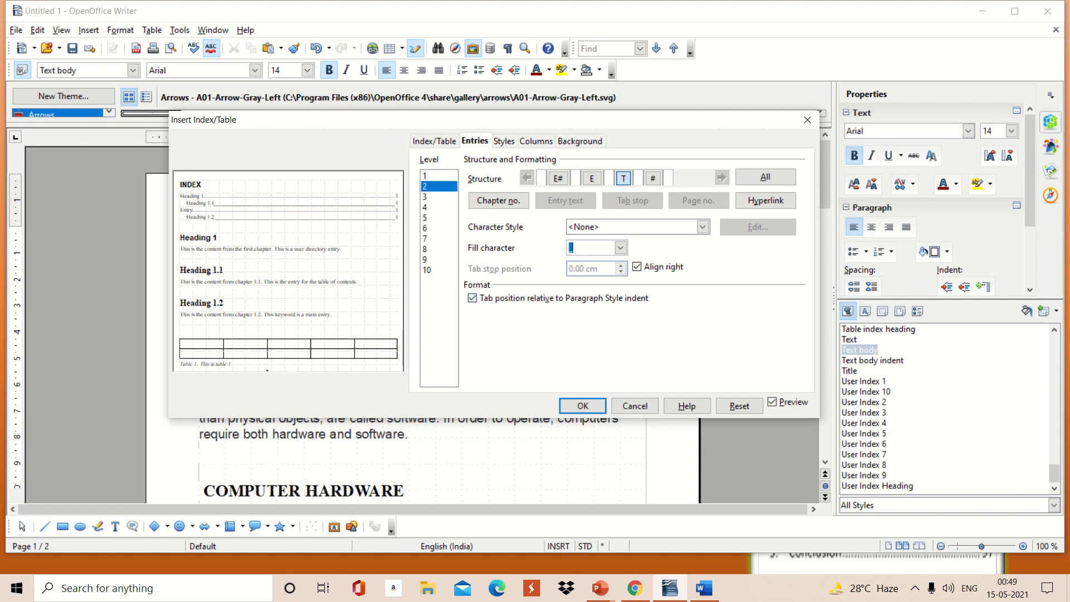
{"action": "key", "text": "Return"}
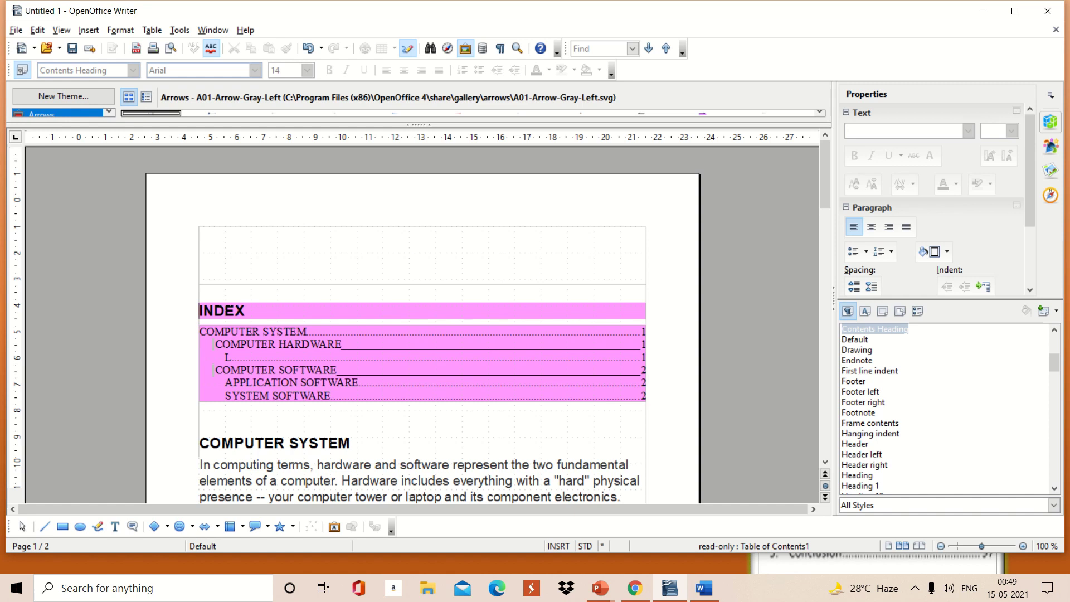
{"action": "key", "text": "ctrl+z"}
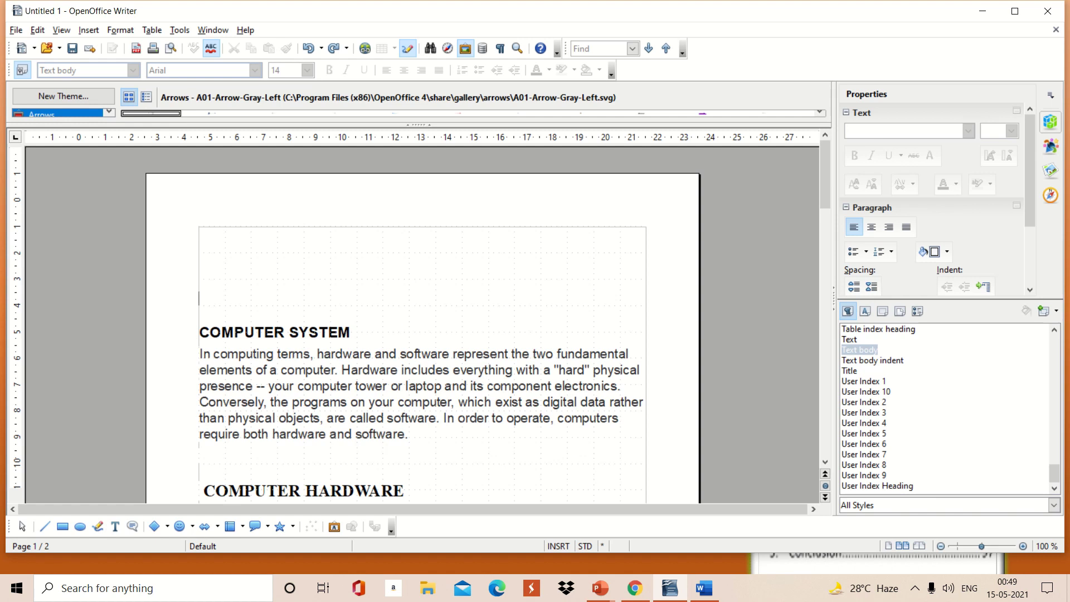
Start another table of contents above COMPUTER SYSTEM and review its background and column settings
{"action": "key", "text": "alt+i"}
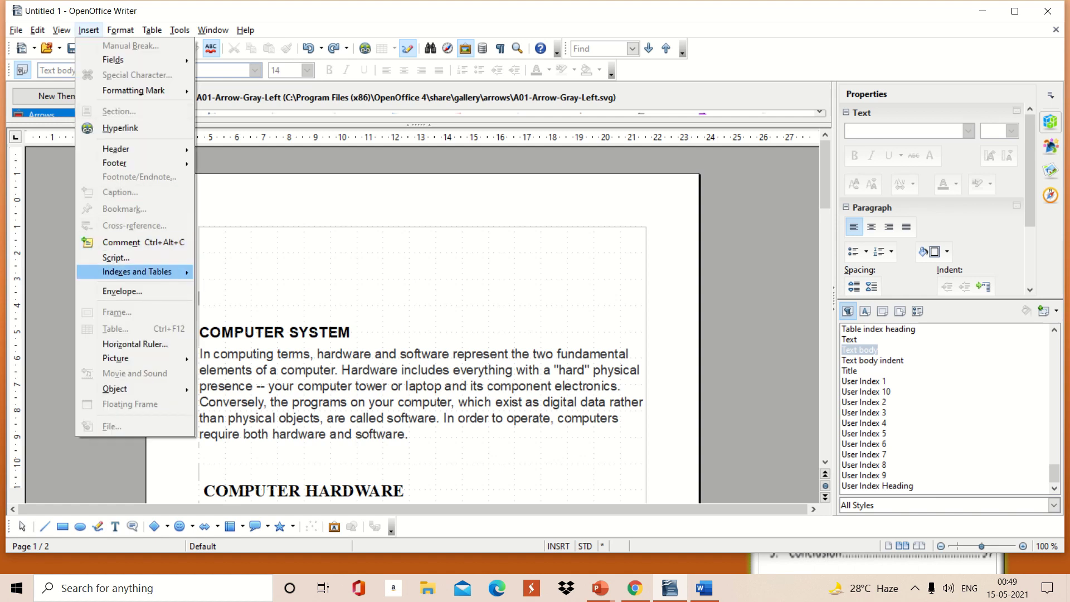
{"action": "mouse_move", "coordinate": [137, 272]}
{"action": "key", "text": "Return"}
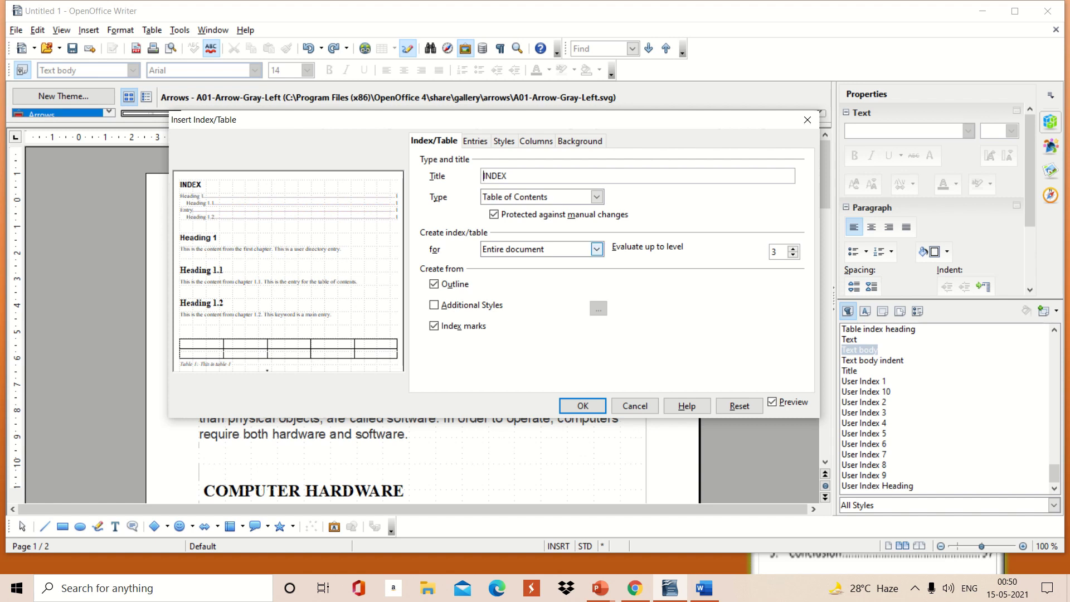
{"action": "left_click", "coordinate": [579, 141]}
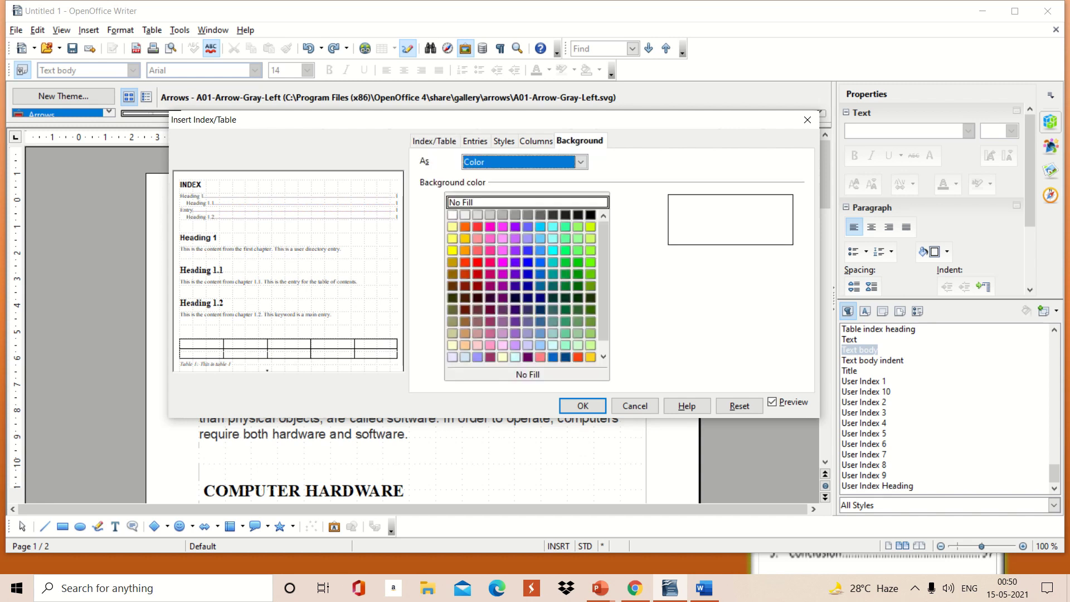
{"action": "left_click", "coordinate": [536, 141]}
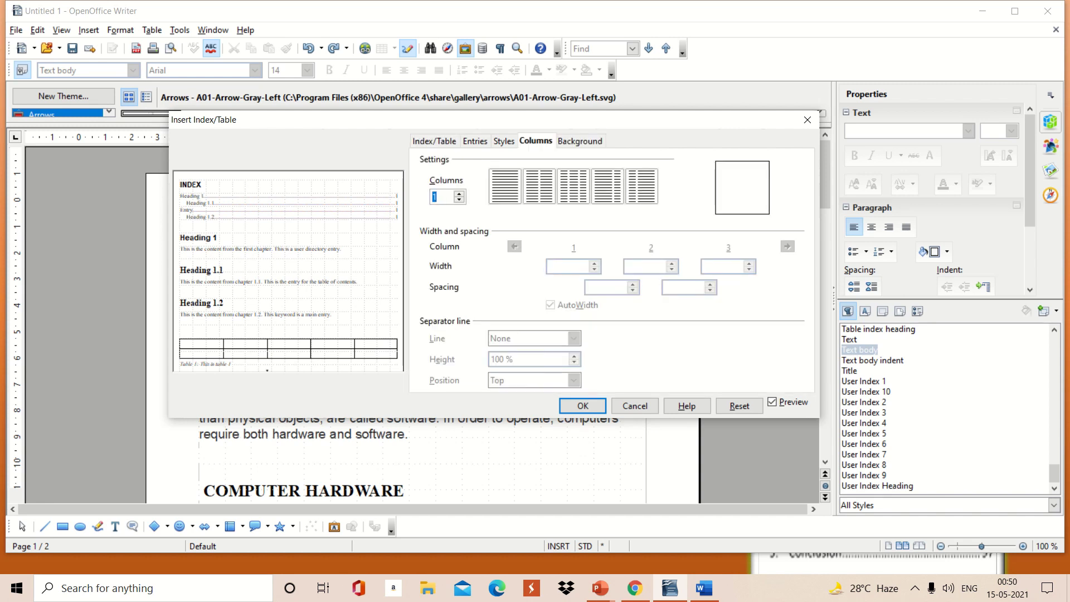
Enclose the level 3 entry text between hyperlink start and end elements in the Internet Link character style, and insert the index
{"action": "left_click", "coordinate": [475, 141]}
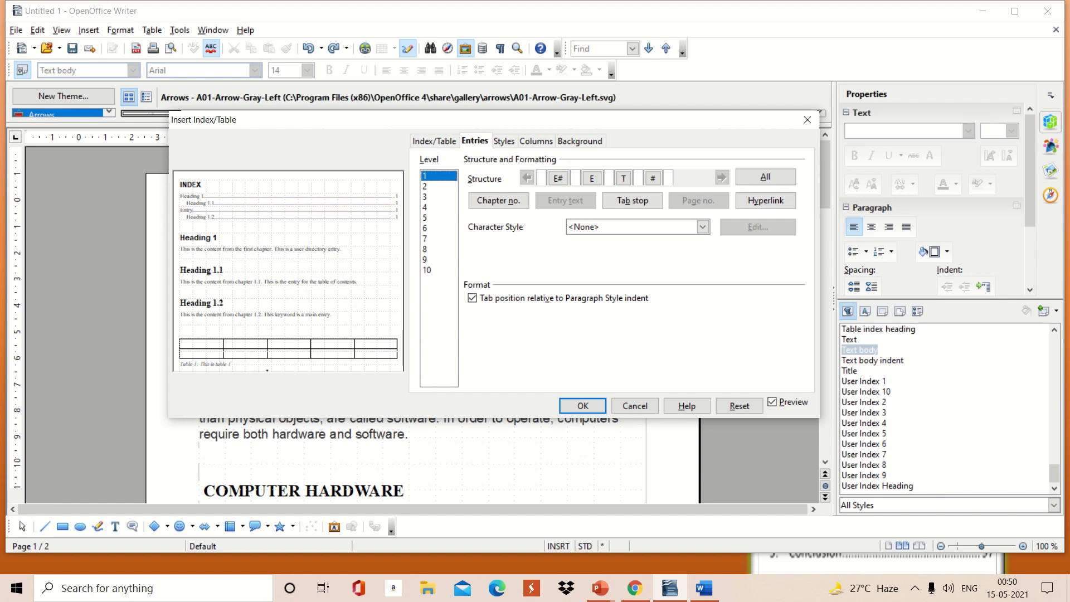
{"action": "left_click", "coordinate": [439, 196]}
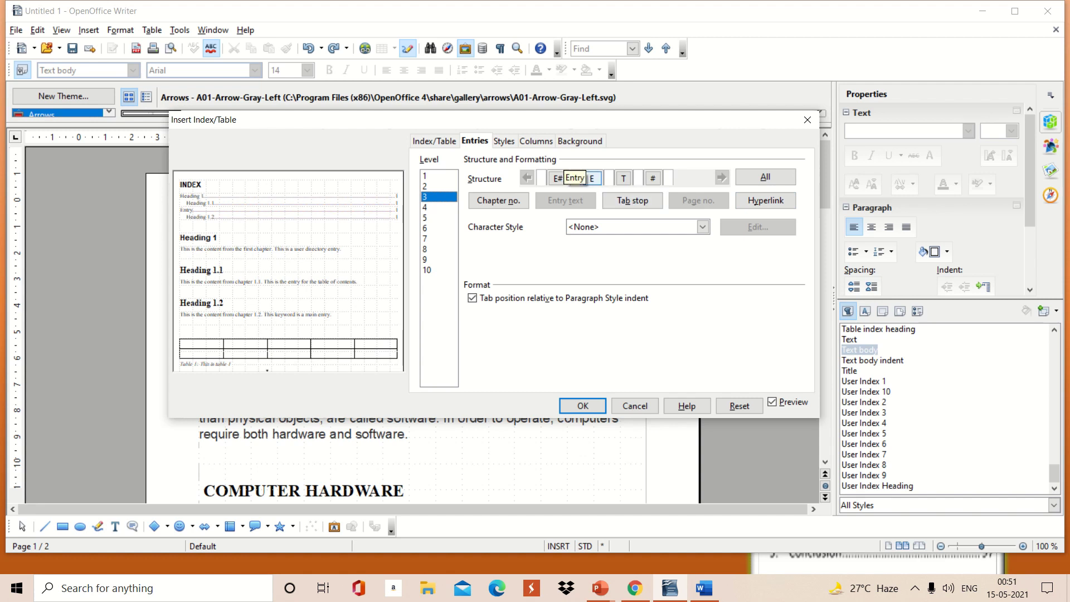
{"action": "left_click", "coordinate": [592, 179]}
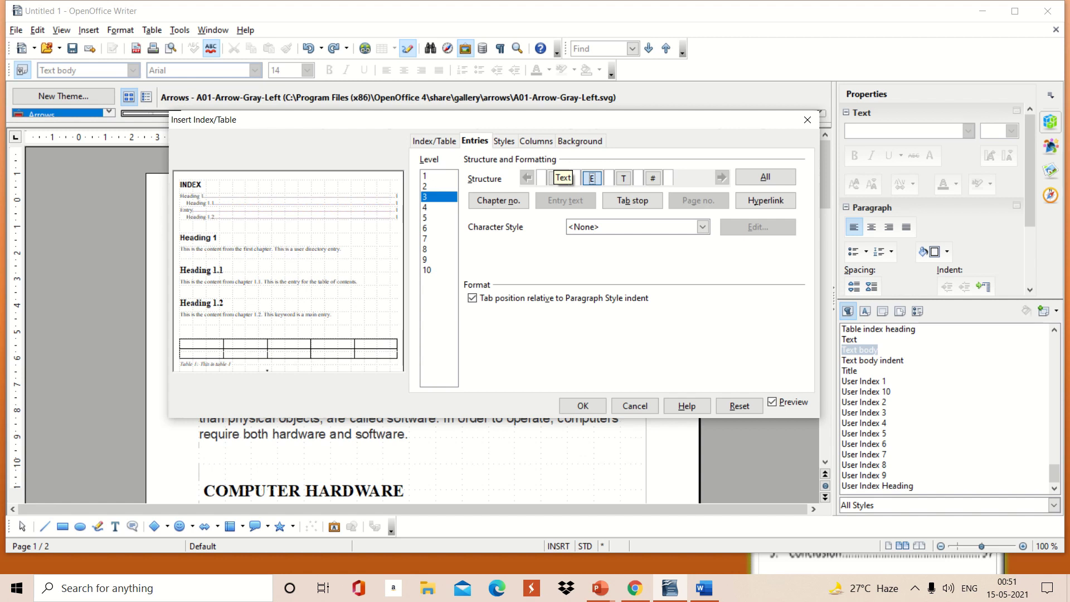
{"action": "left_click", "coordinate": [576, 178]}
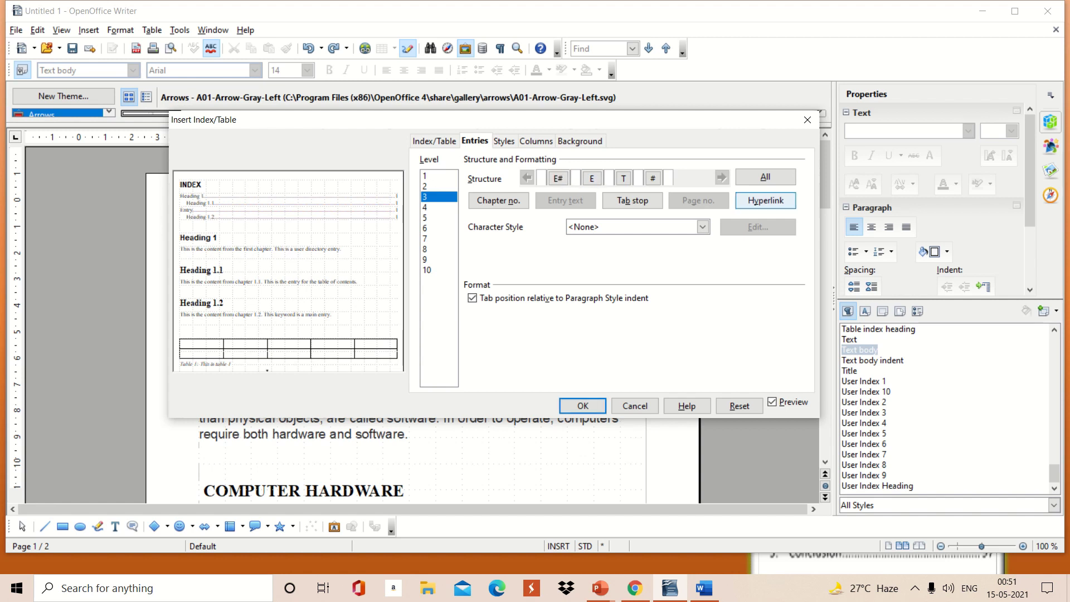
{"action": "left_click", "coordinate": [766, 200]}
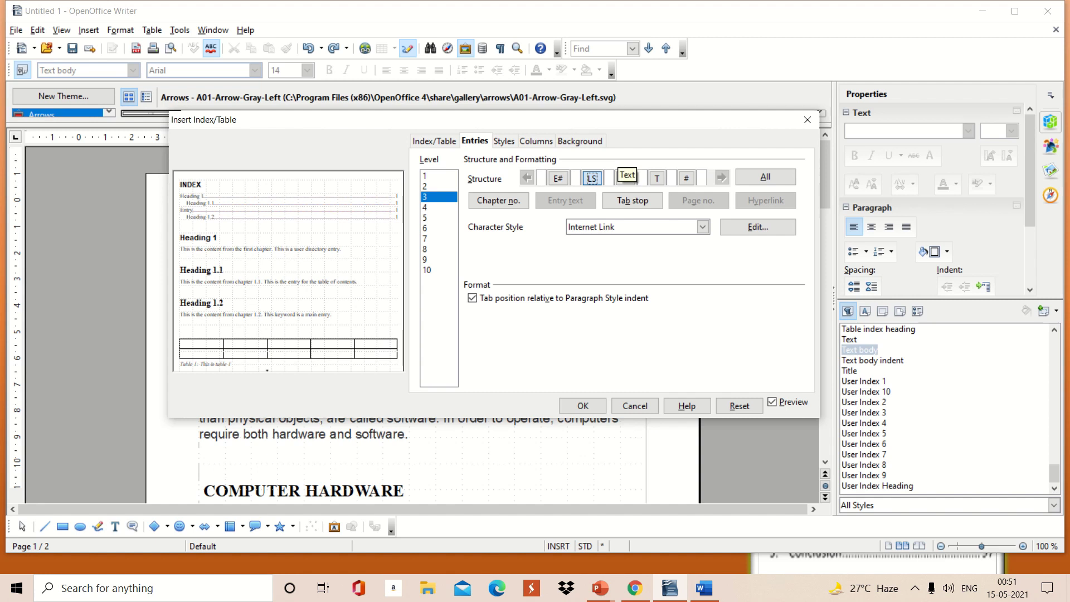
{"action": "left_click", "coordinate": [643, 178]}
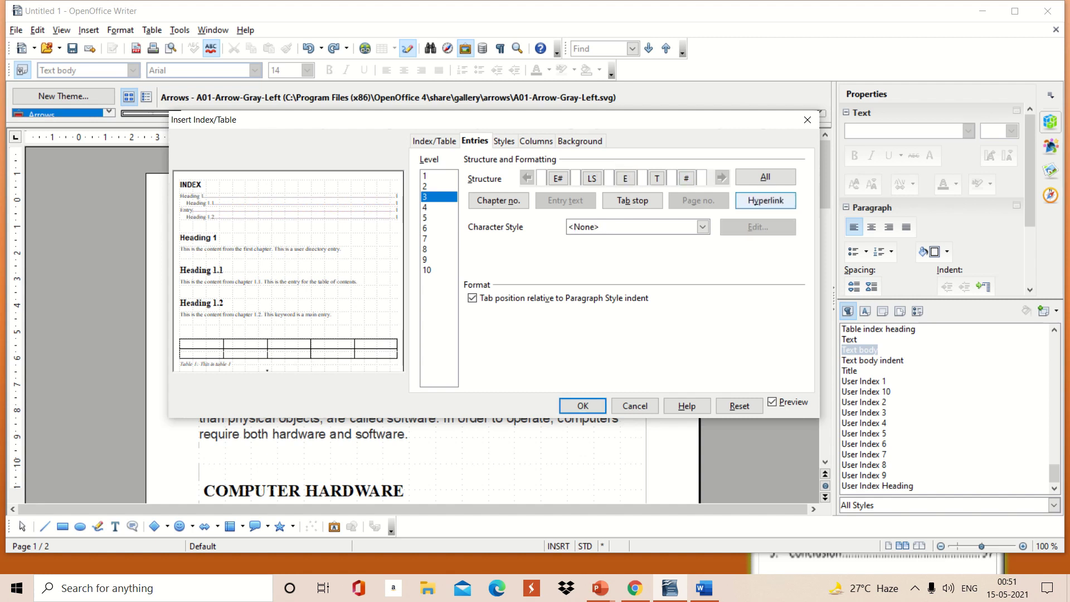
{"action": "left_click", "coordinate": [766, 200]}
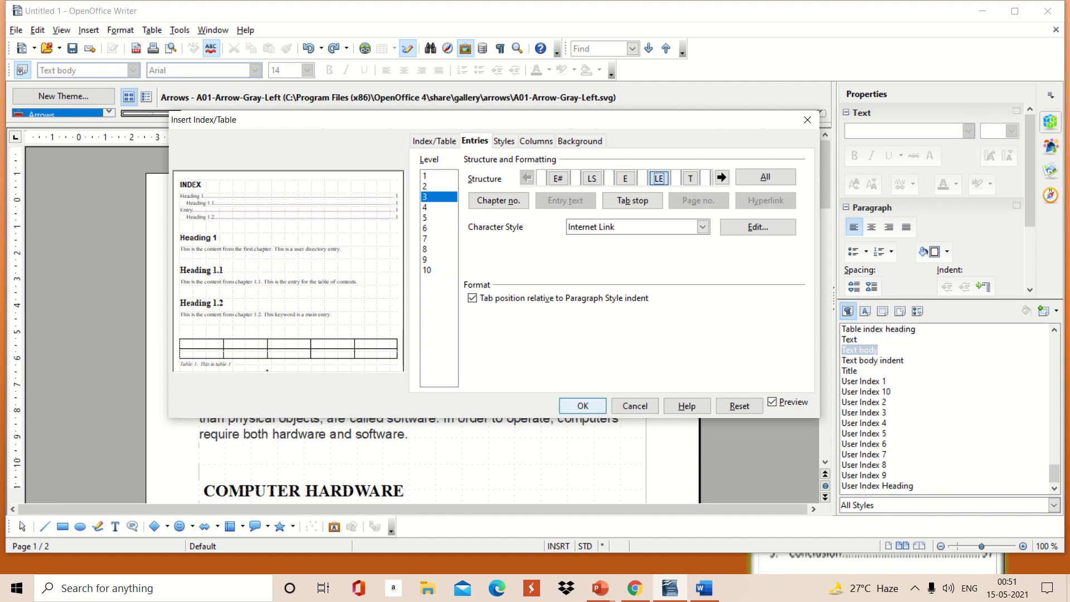
{"action": "key", "text": "Return"}
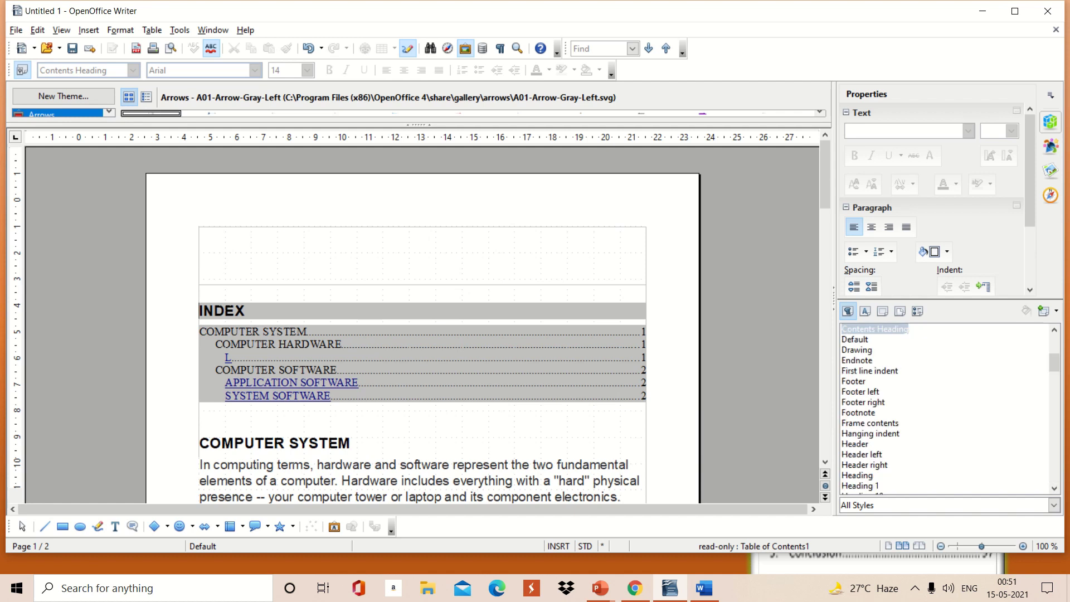
Follow the APPLICATION SOFTWARE hyperlink in the index to its section, and return towards the start of the document
{"action": "left_click", "coordinate": [291, 383]}
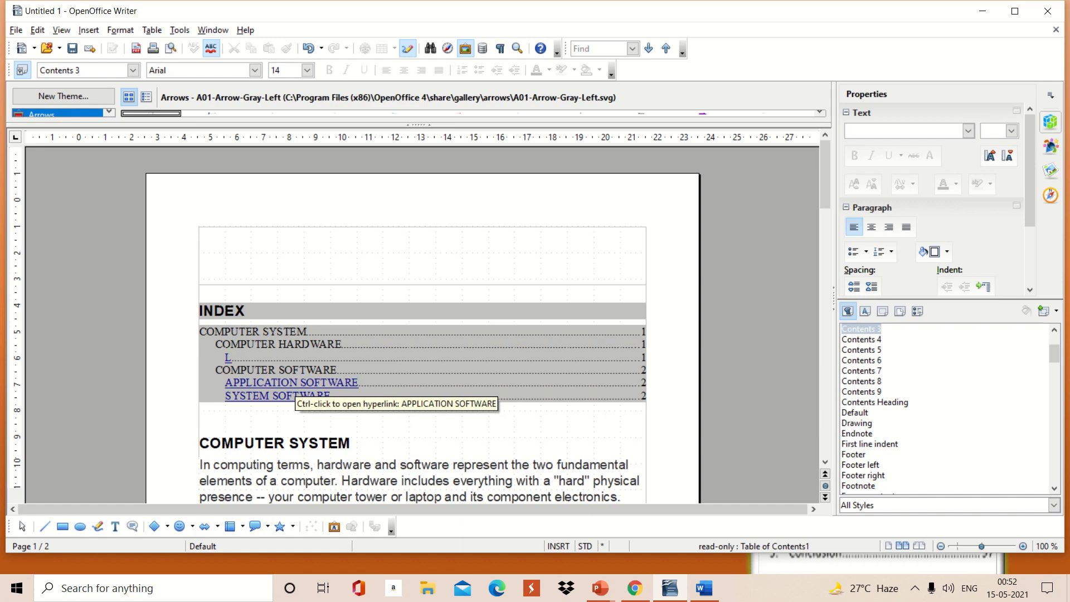
{"action": "left_click", "coordinate": [292, 383], "text": "ctrl"}
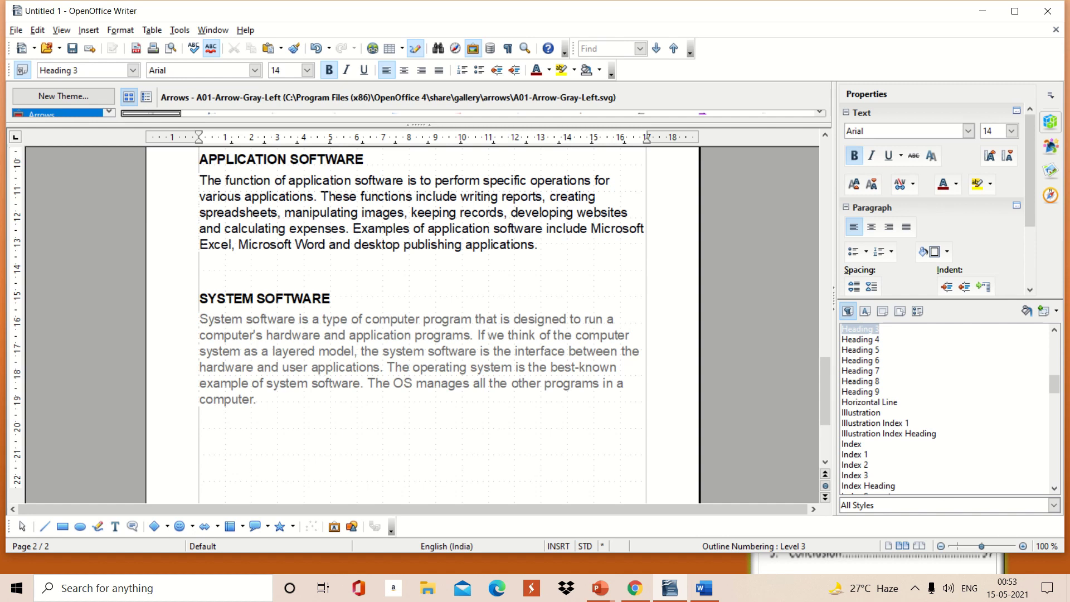
{"action": "scroll", "coordinate": [422, 323], "scroll_direction": "up", "scroll_amount": 10}
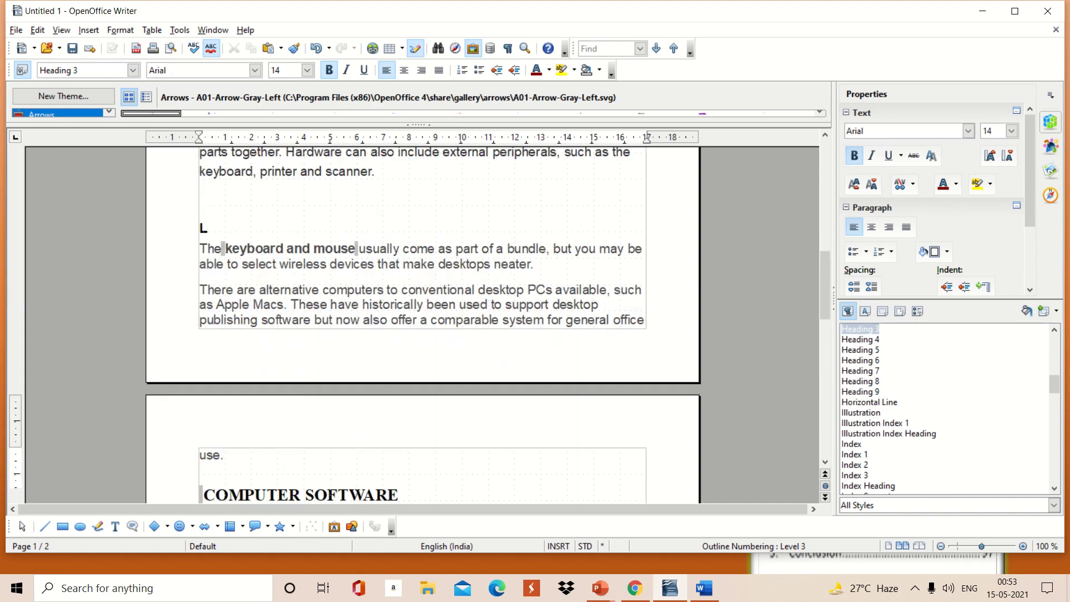
Follow the SYSTEM SOFTWARE hyperlink in the index to its section, and return to the index at the document's start
{"action": "scroll", "coordinate": [423, 323], "scroll_direction": "up", "scroll_amount": 9}
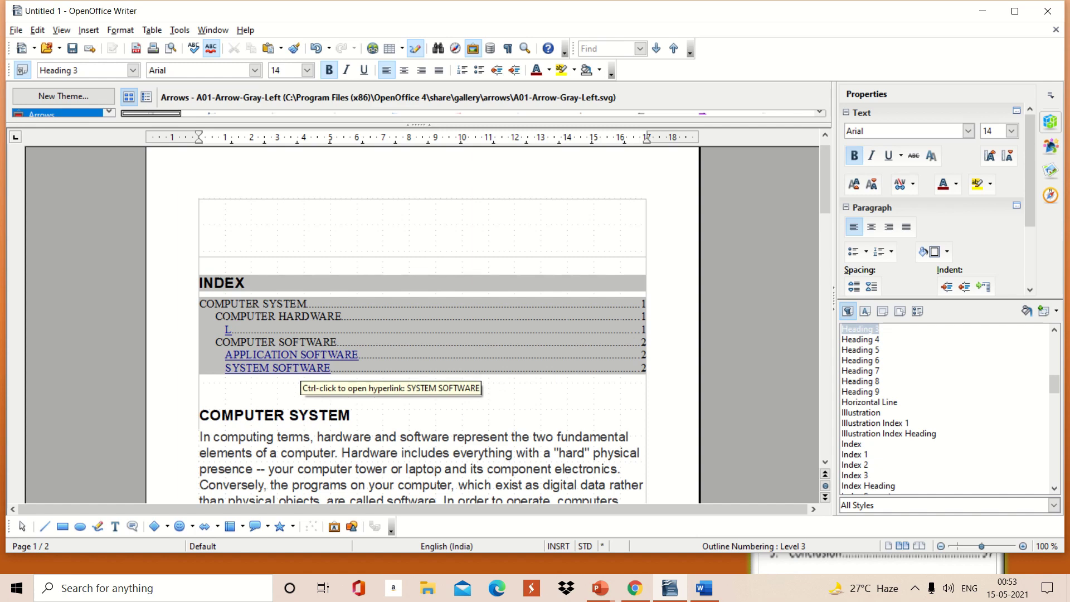
{"action": "left_click", "coordinate": [299, 368]}
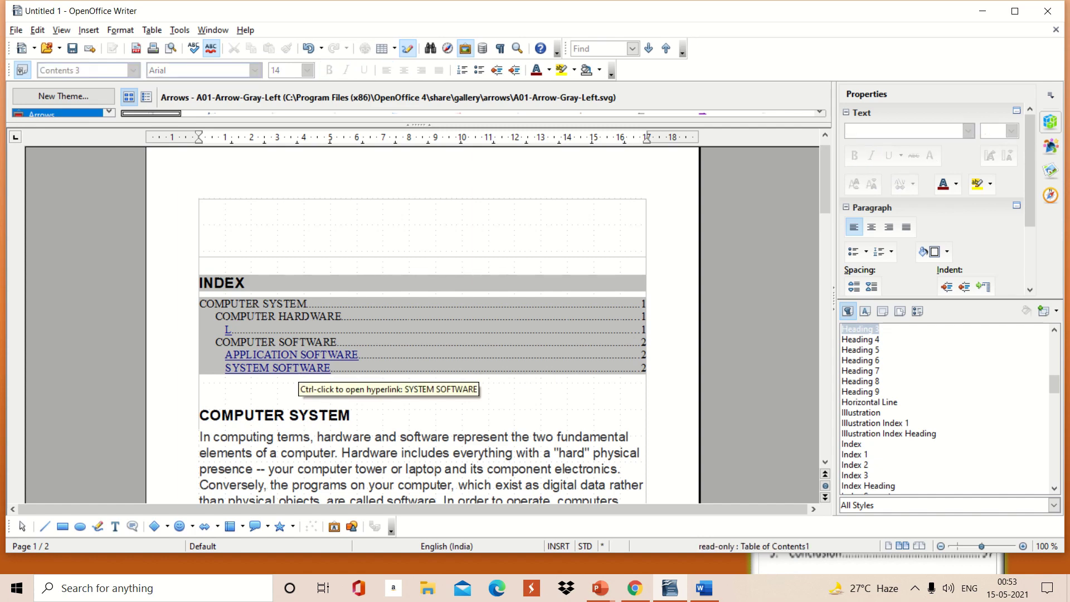
{"action": "left_click", "coordinate": [299, 369], "text": "ctrl"}
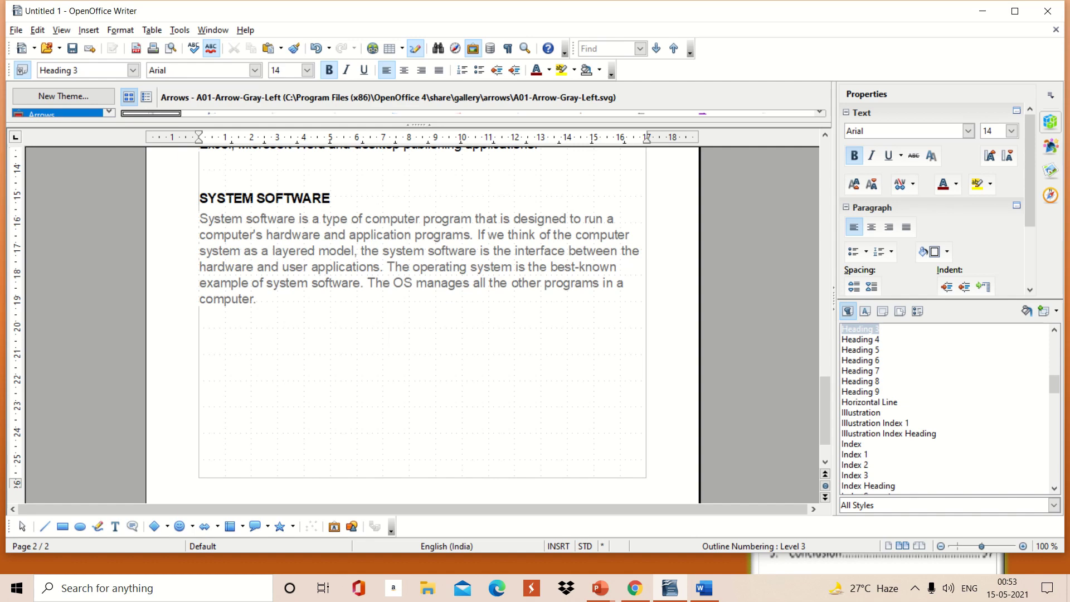
{"action": "scroll", "coordinate": [423, 324], "scroll_direction": "up", "scroll_amount": 5}
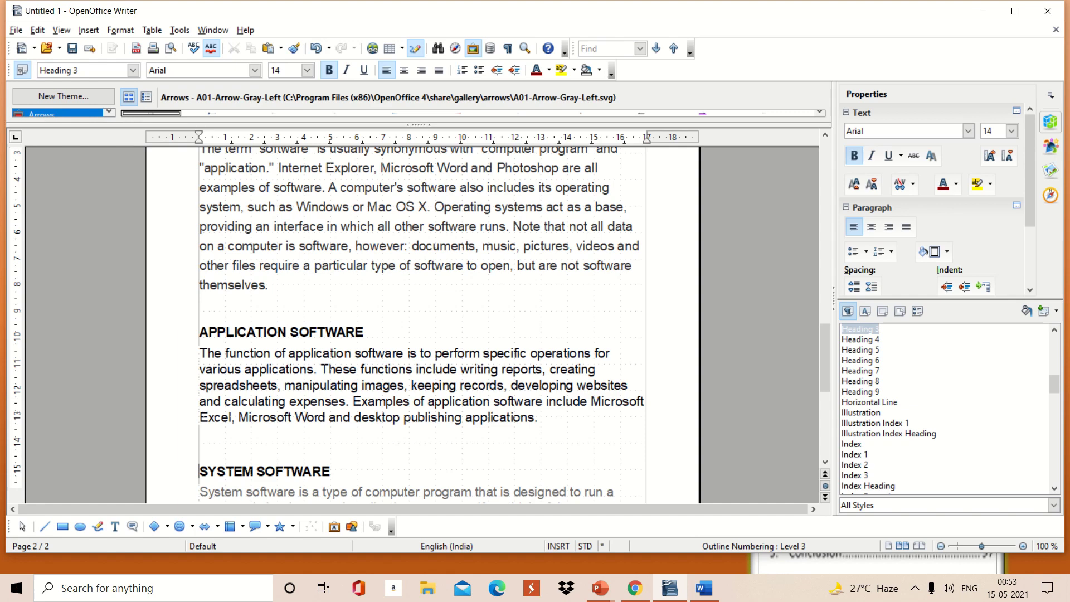
{"action": "scroll", "coordinate": [422, 323], "scroll_direction": "up", "scroll_amount": 5}
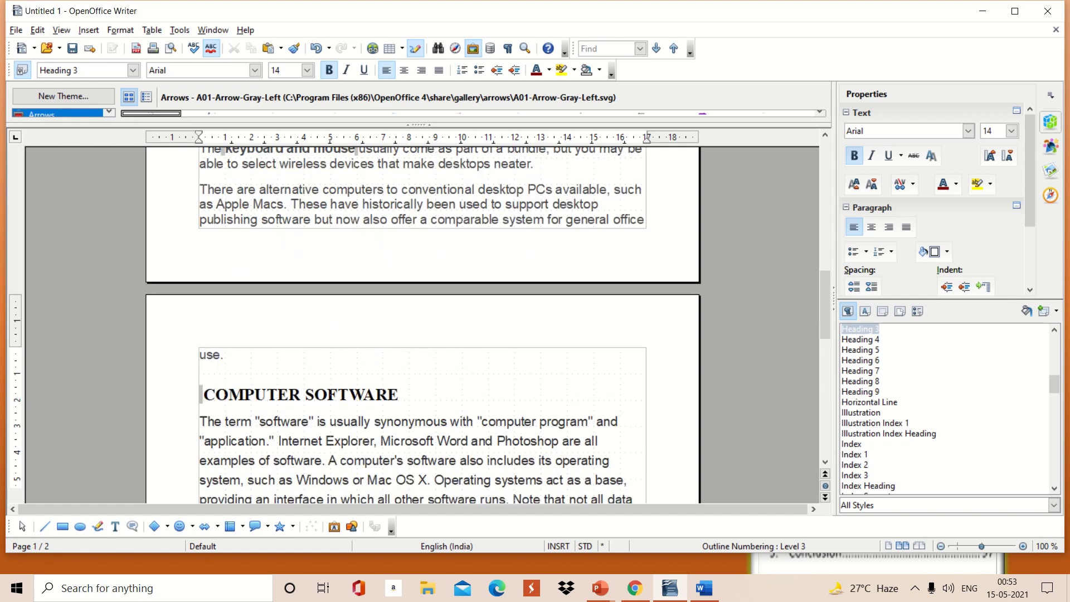
{"action": "scroll", "coordinate": [422, 323], "scroll_direction": "up", "scroll_amount": 5}
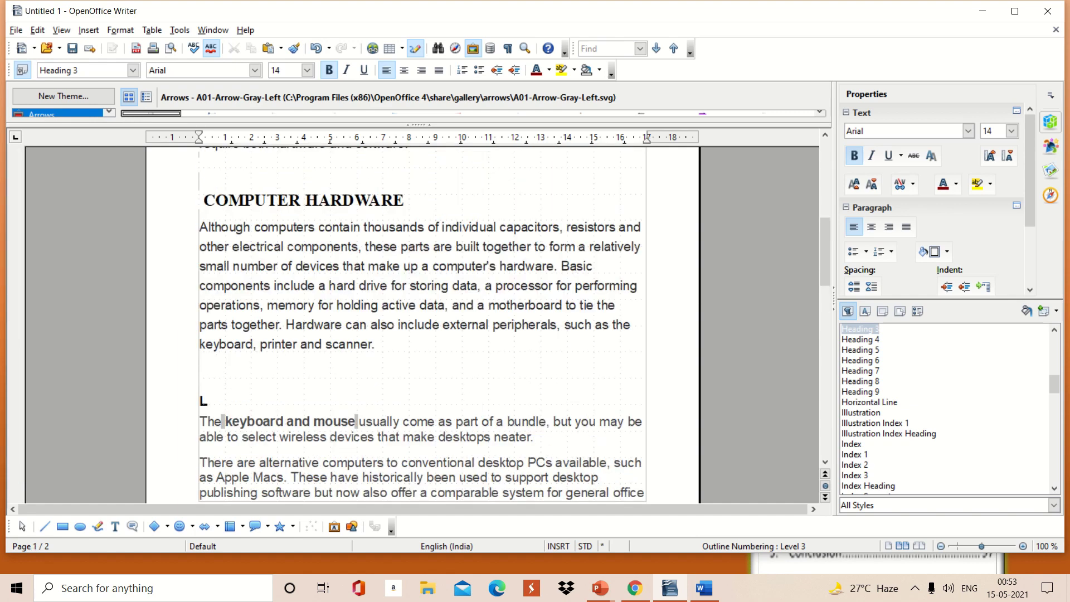
{"action": "scroll", "coordinate": [423, 323], "scroll_direction": "up", "scroll_amount": 5}
{"action": "scroll", "coordinate": [422, 323], "scroll_direction": "up", "scroll_amount": 3}
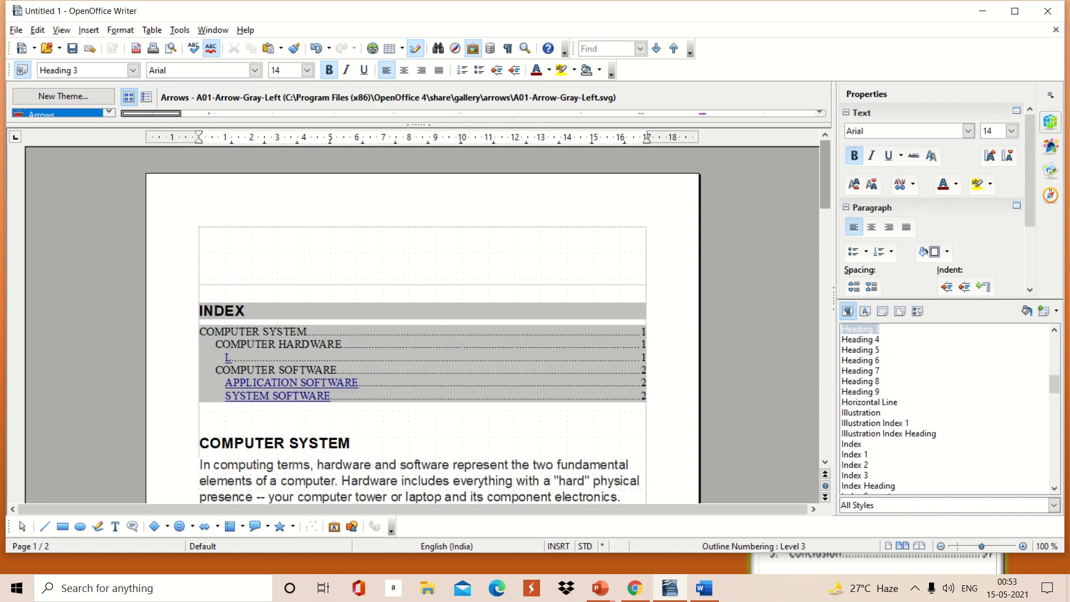